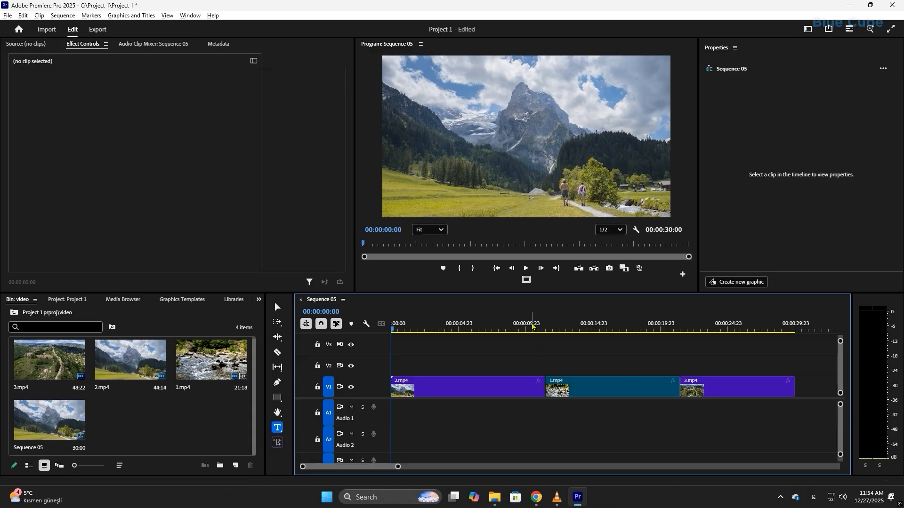
Position the playhead at 00:00:04:00 and trim the end of clip 2.mp4 on V1 back to it.
click(478, 328)
drag(479, 329, 532, 335)
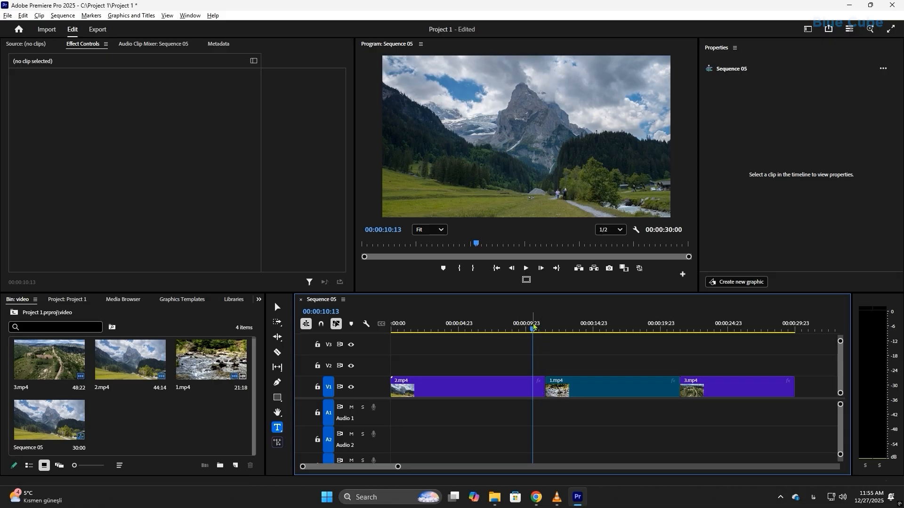
mouse_move(532, 330)
mouse_down()
mouse_move(551, 331)
mouse_move(538, 329)
mouse_up()
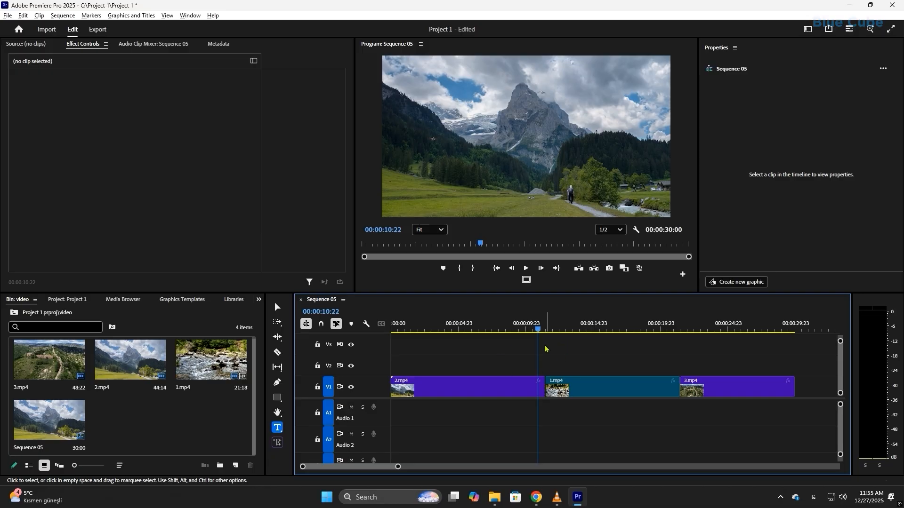
drag(538, 331, 448, 338)
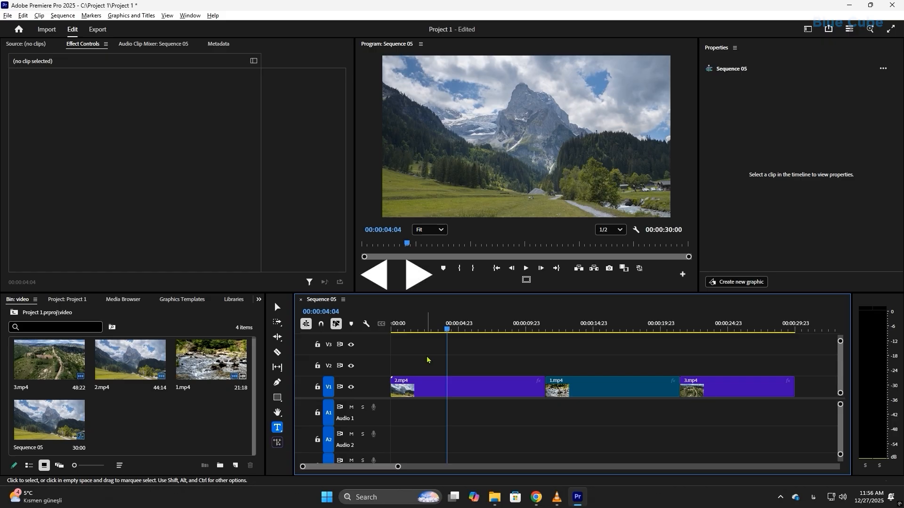
key(Left)
key(Left)
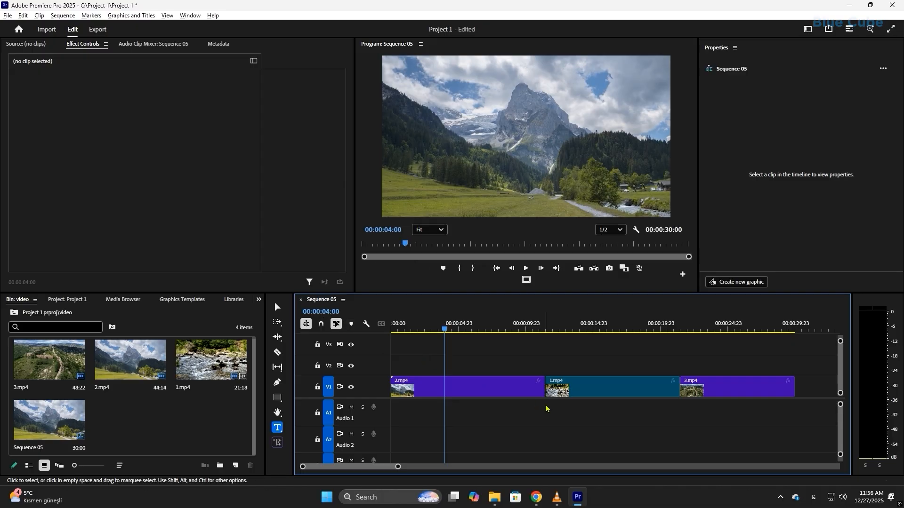
drag(539, 385, 449, 387)
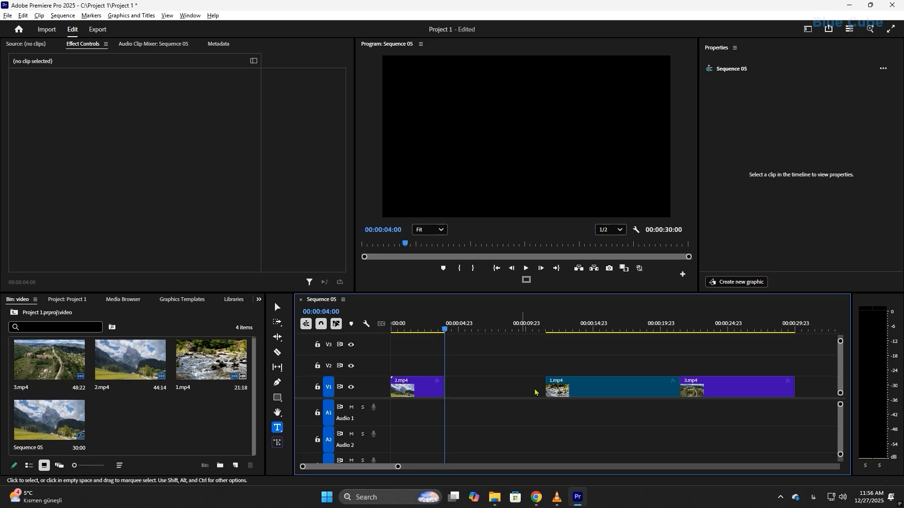
Move clip 1.mp4 directly against the end of 2.mp4 and trim its end to 00:00:08:00.
click(584, 391)
drag(584, 390, 482, 390)
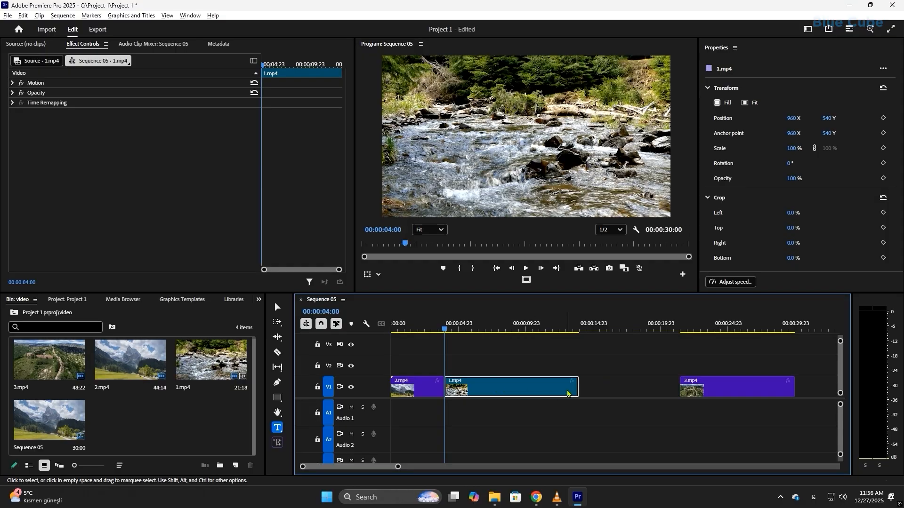
drag(563, 387, 520, 386)
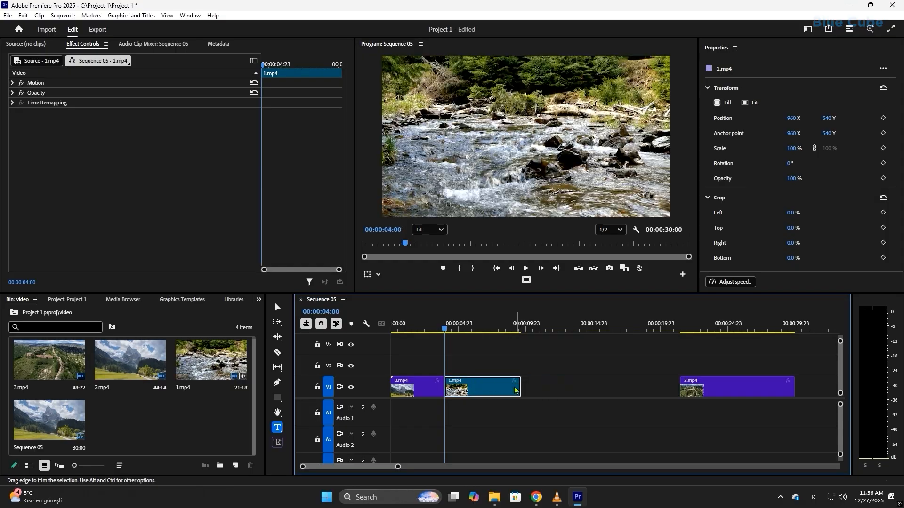
click(488, 329)
drag(489, 330, 501, 332)
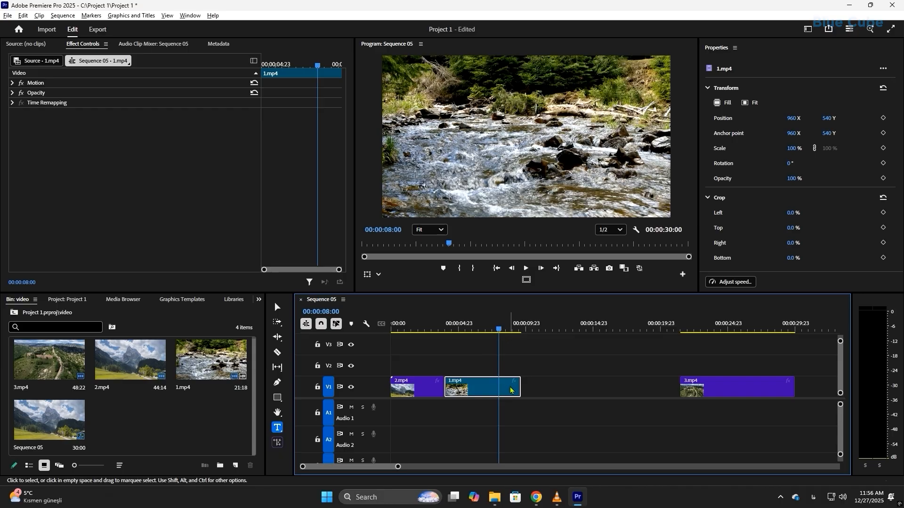
drag(520, 387, 498, 387)
Move clip 3.mp4 directly against the end of 1.mp4 and trim its end to 00:00:12:00.
drag(683, 394, 502, 388)
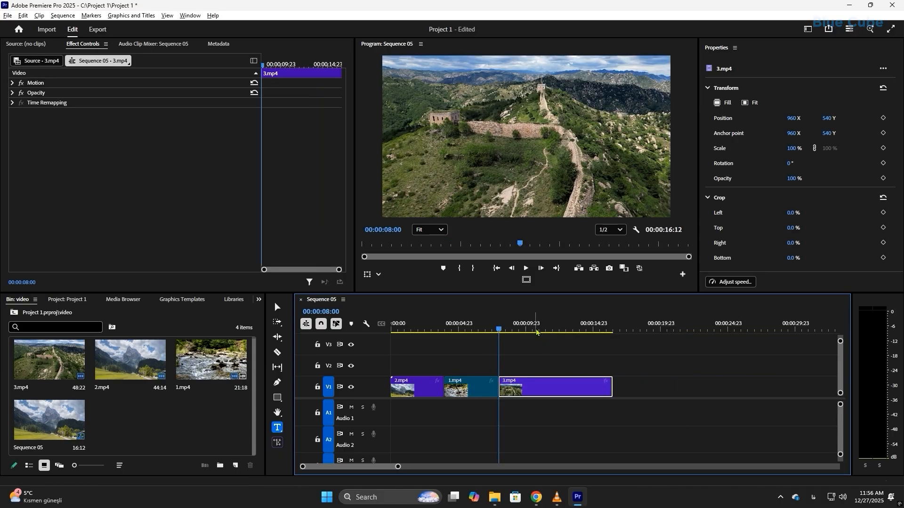
drag(540, 330, 558, 329)
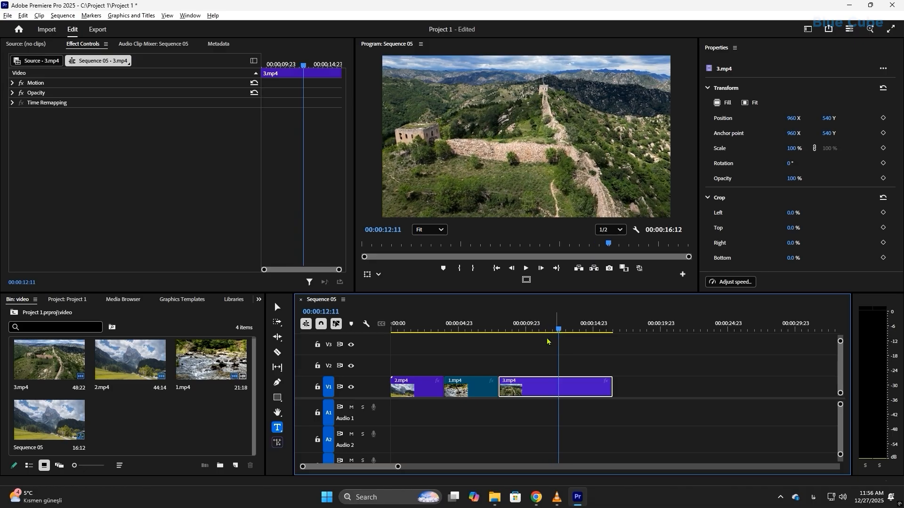
key(Right)
key(Right)
key(Right)
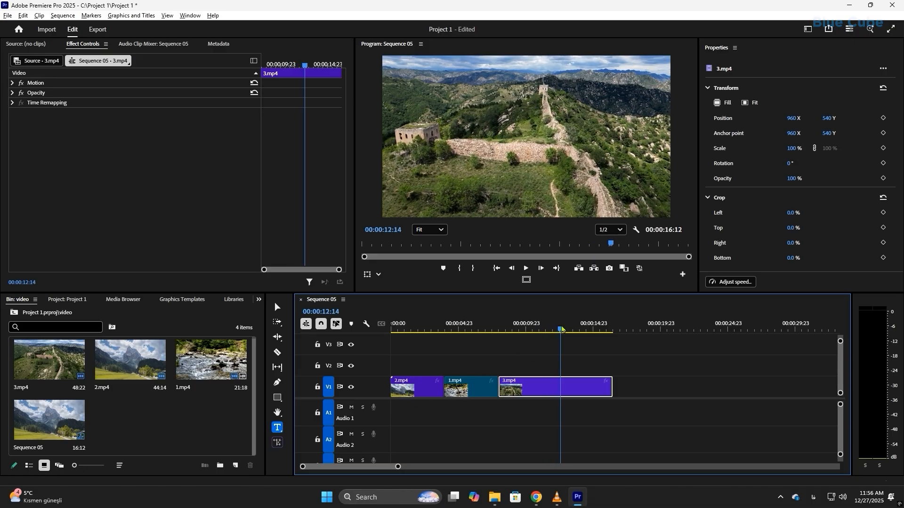
key(Left)
key(Left)
key(Left)
key(Left)
key(Left)
key(Left)
key(Left)
key(Left)
key(Left)
key(Left)
key(Left)
key(Left)
key(Left)
key(Left)
key(Left)
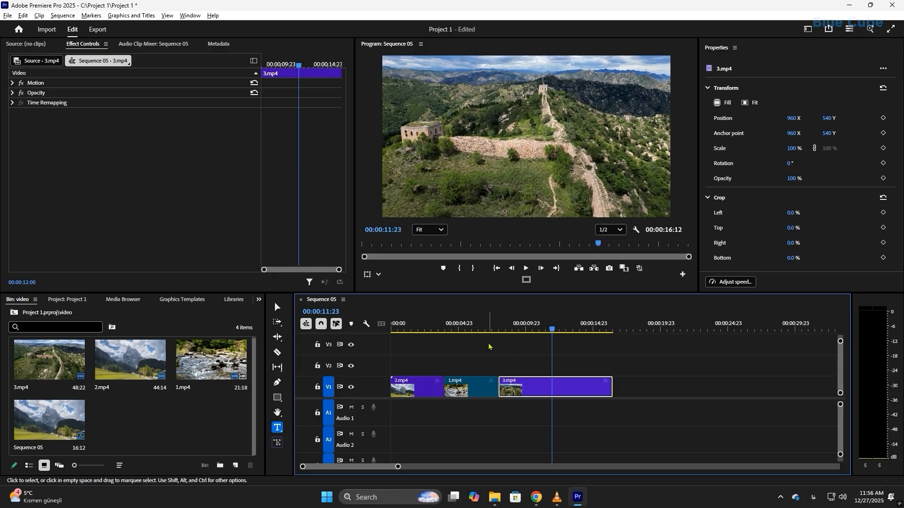
key(Right)
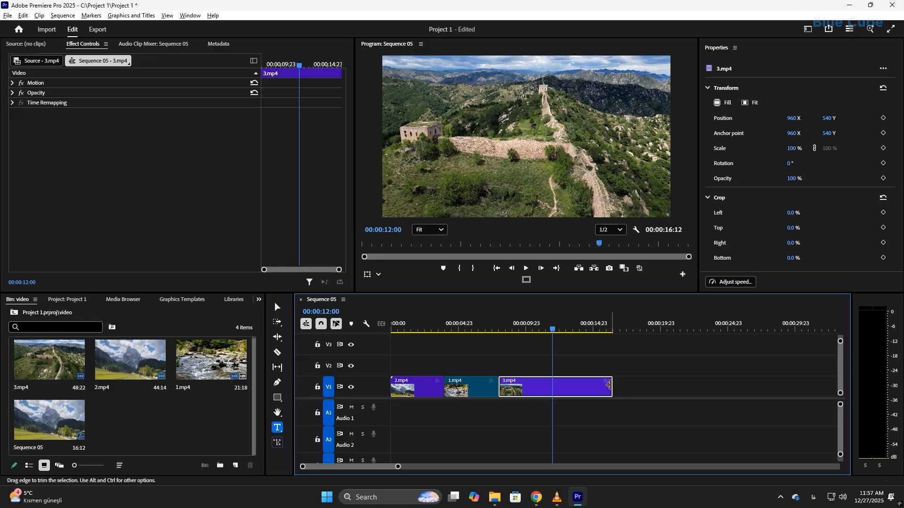
drag(607, 387, 552, 387)
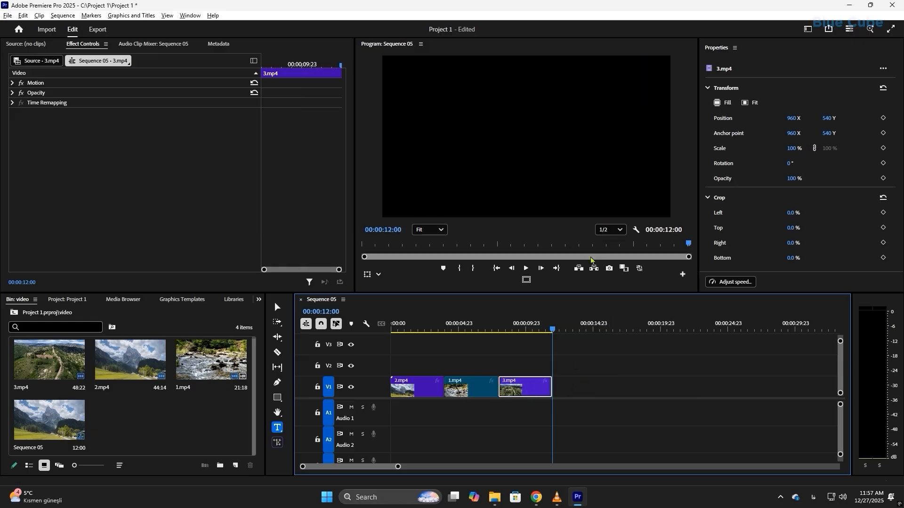
Return the playhead to the start of the sequence and bring up the effects library.
drag(507, 329, 393, 332)
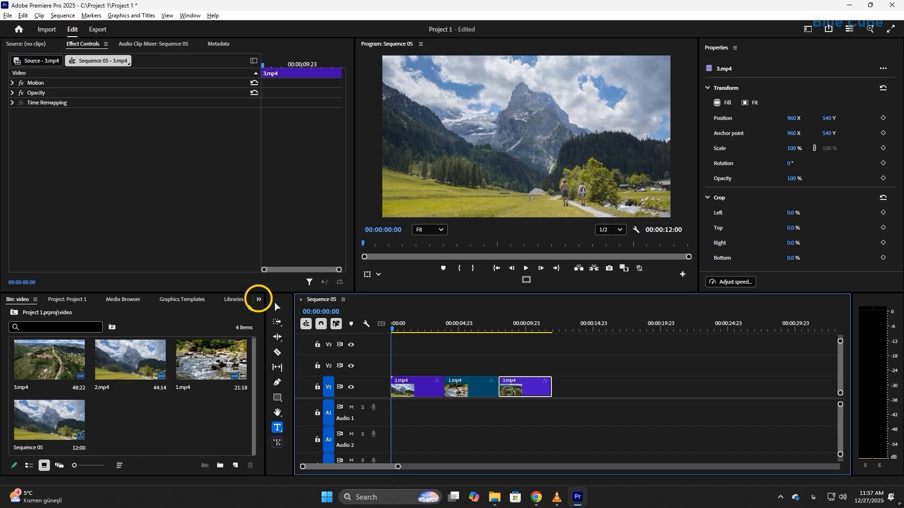
click(259, 299)
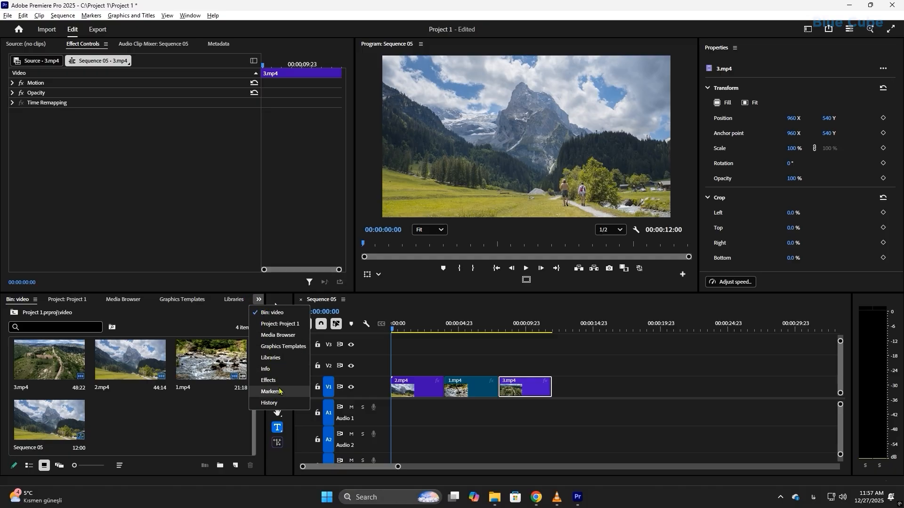
click(267, 380)
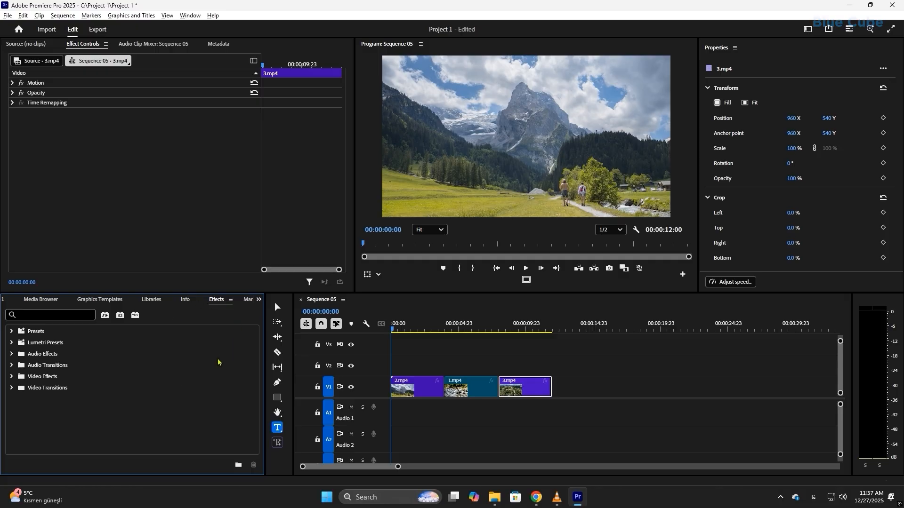
click(187, 15)
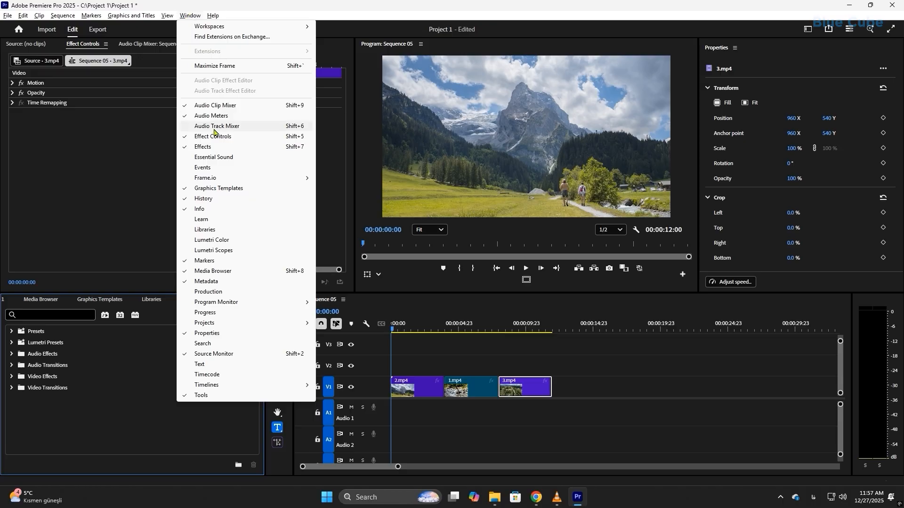
click(157, 438)
Apply the Cross Dissolve video transition from the Dissolve group to the cut between 2.mp4 and 1.mp4.
click(12, 388)
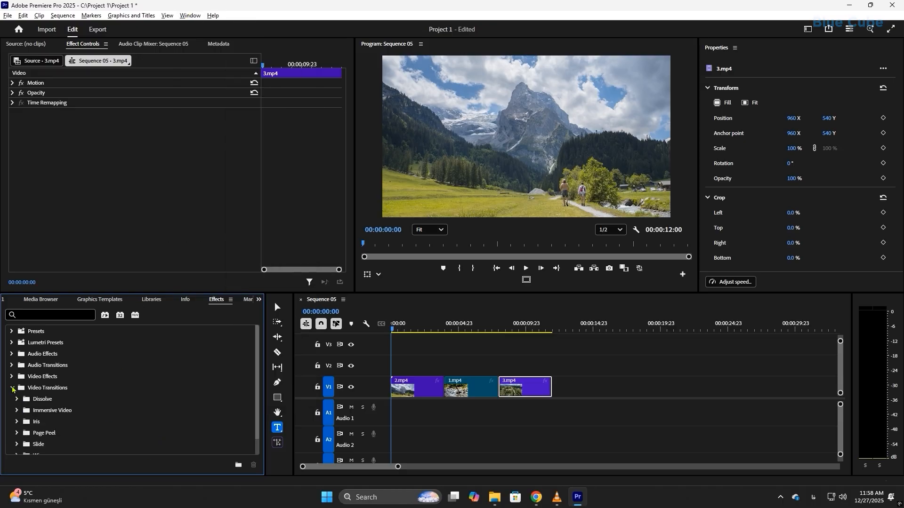
scroll(70, 409, down, 1)
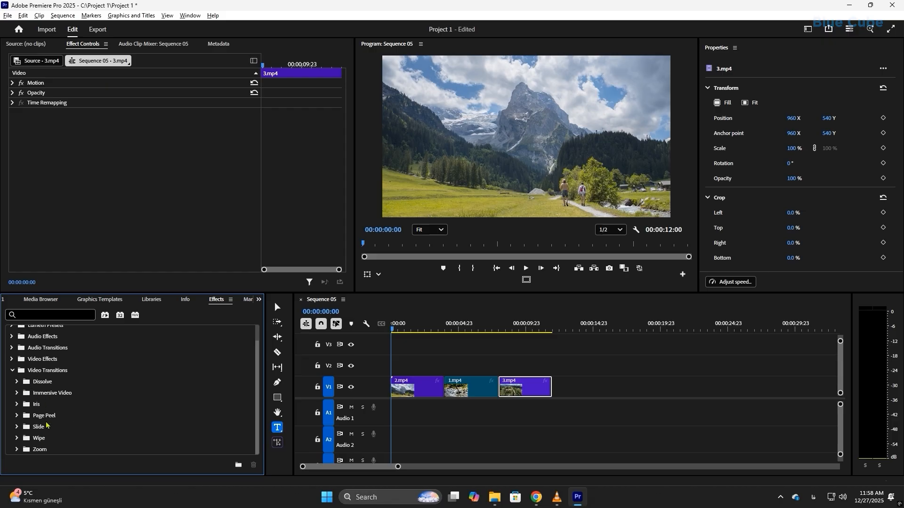
click(17, 404)
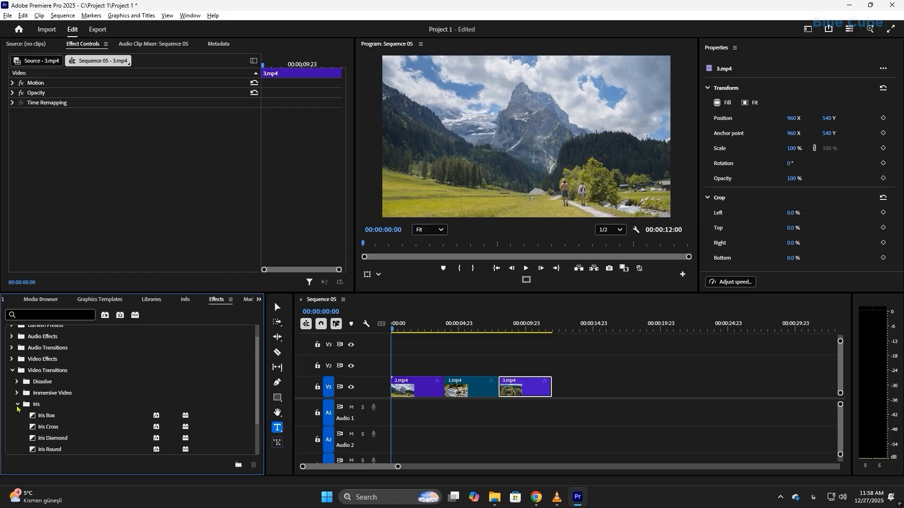
scroll(53, 437, down, 1)
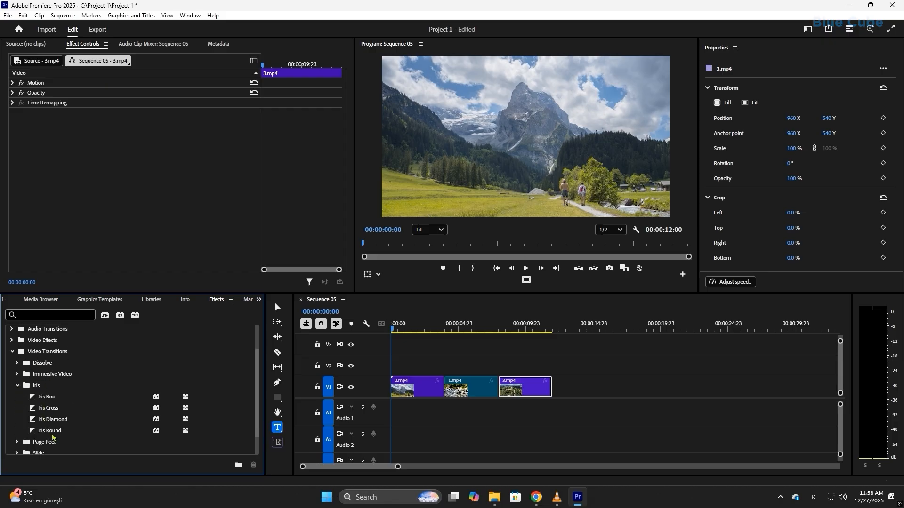
click(17, 386)
click(16, 382)
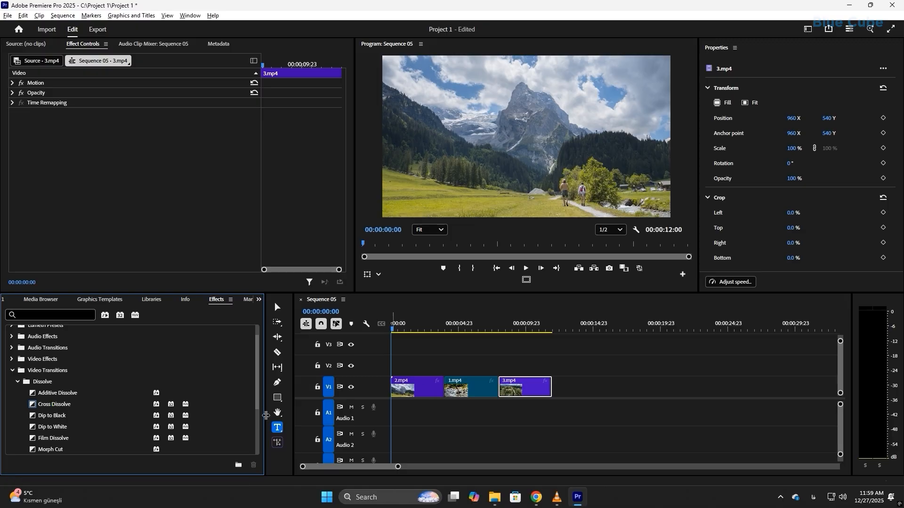
click(50, 405)
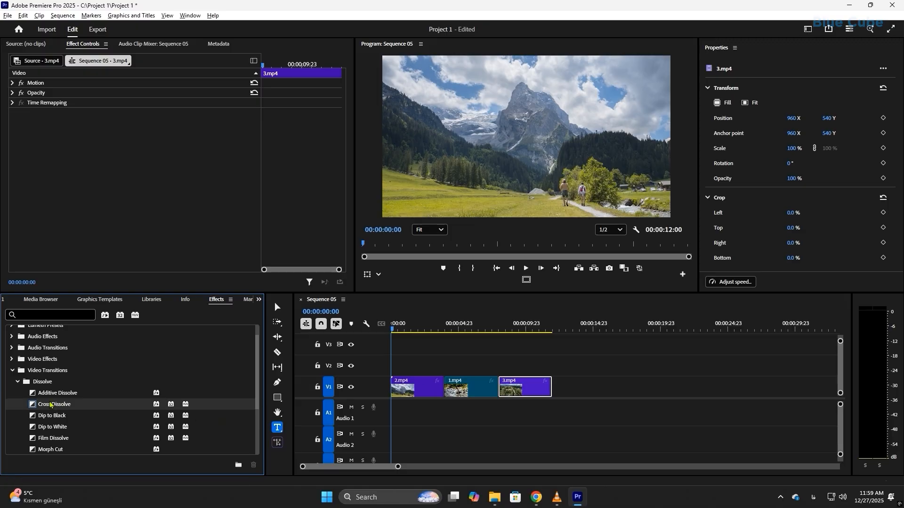
drag(51, 405, 450, 399)
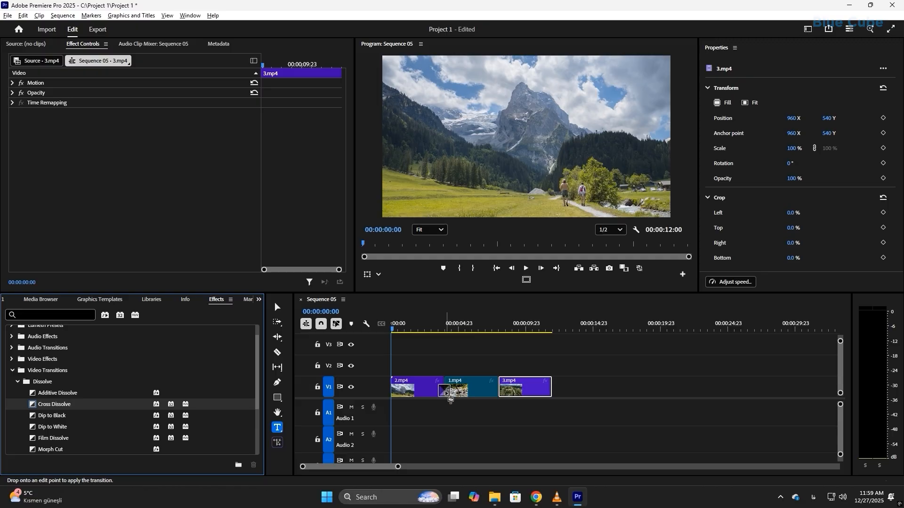
drag(451, 399, 450, 398)
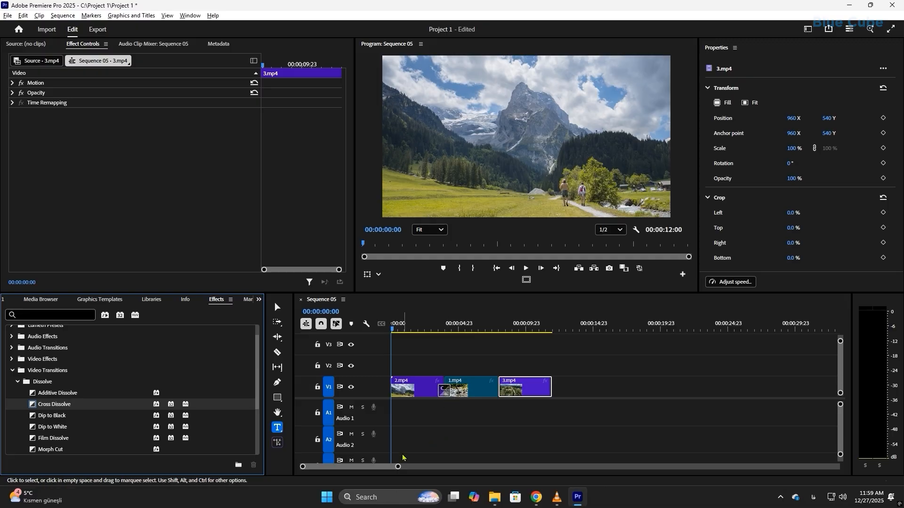
Select the Cross Dissolve between 2.mp4 and 1.mp4 and play the sequence from just before it to preview the blend.
mouse_move(398, 466)
mouse_down()
mouse_move(413, 467)
mouse_move(384, 475)
mouse_up()
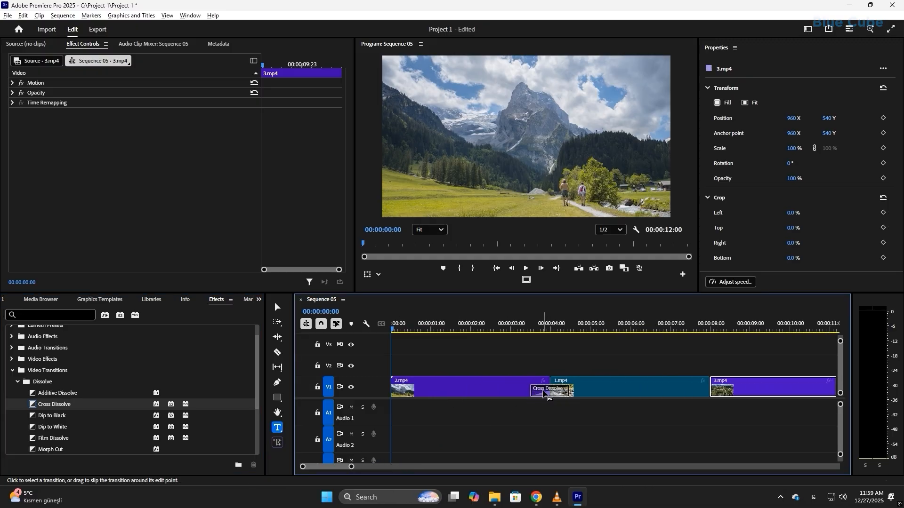
click(549, 393)
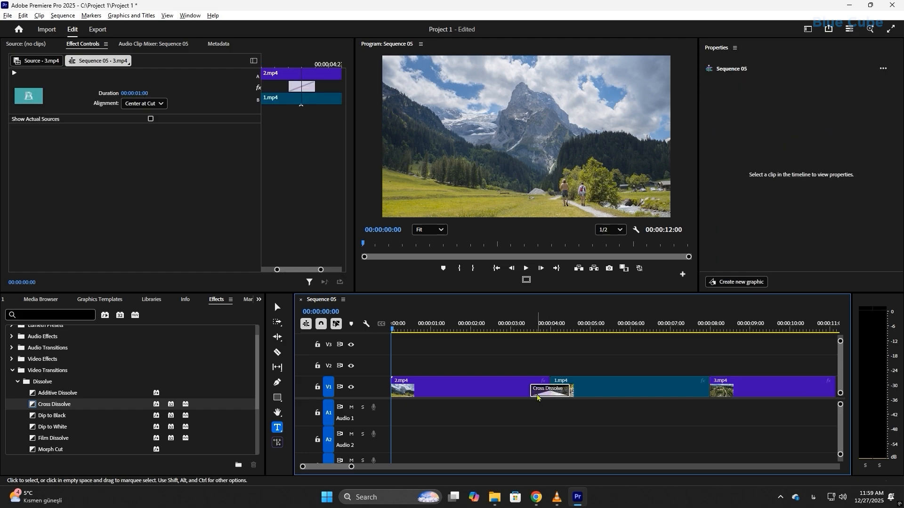
click(521, 324)
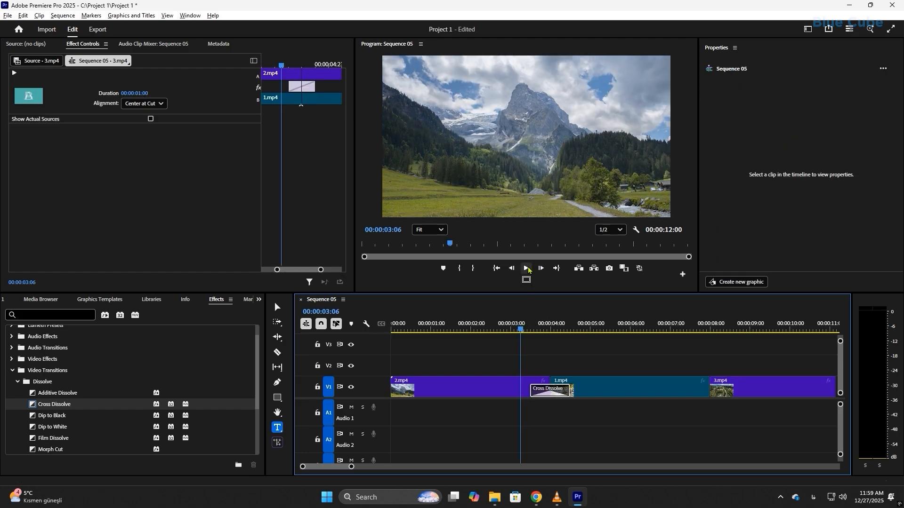
click(527, 269)
click(526, 268)
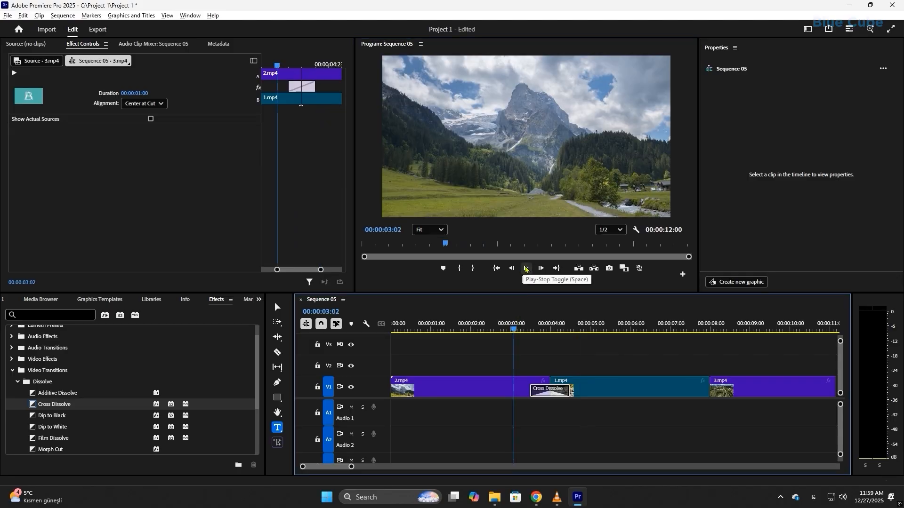
click(527, 268)
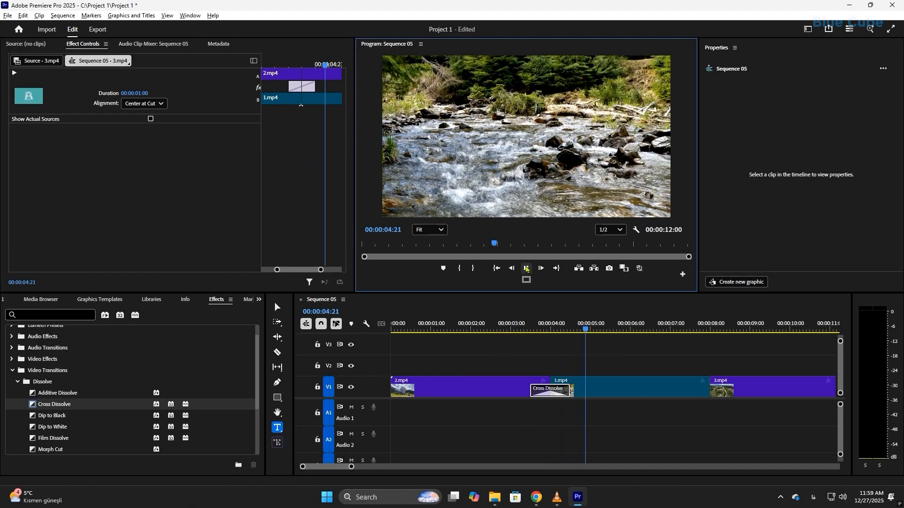
click(526, 269)
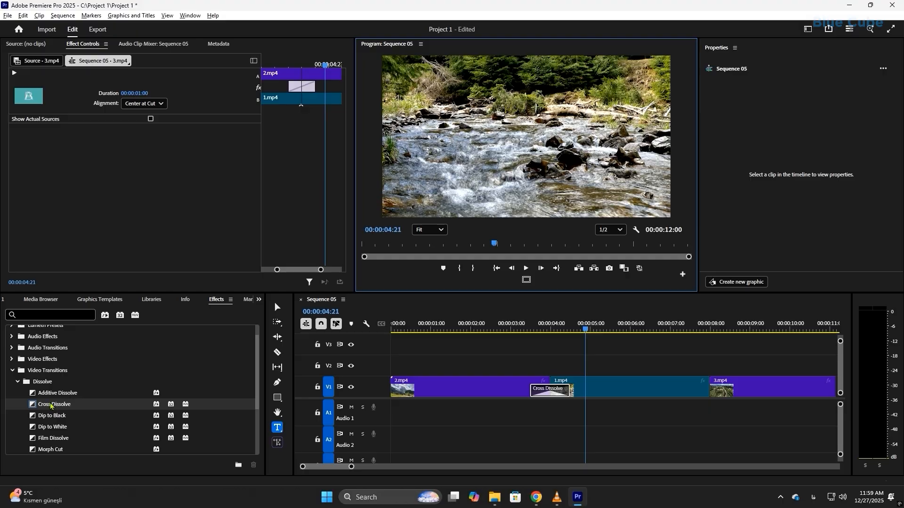
Apply the Cross Dissolve transition to the cut between 1.mp4 and 3.mp4 and play the sequence across it to preview the blend.
drag(52, 406, 716, 394)
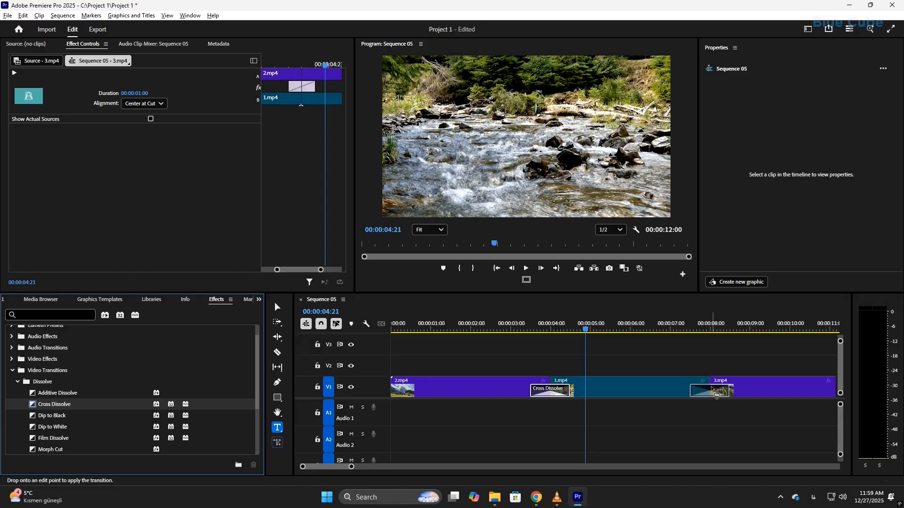
mouse_move(716, 394)
mouse_down()
mouse_move(704, 394)
mouse_move(720, 393)
mouse_move(712, 390)
mouse_up()
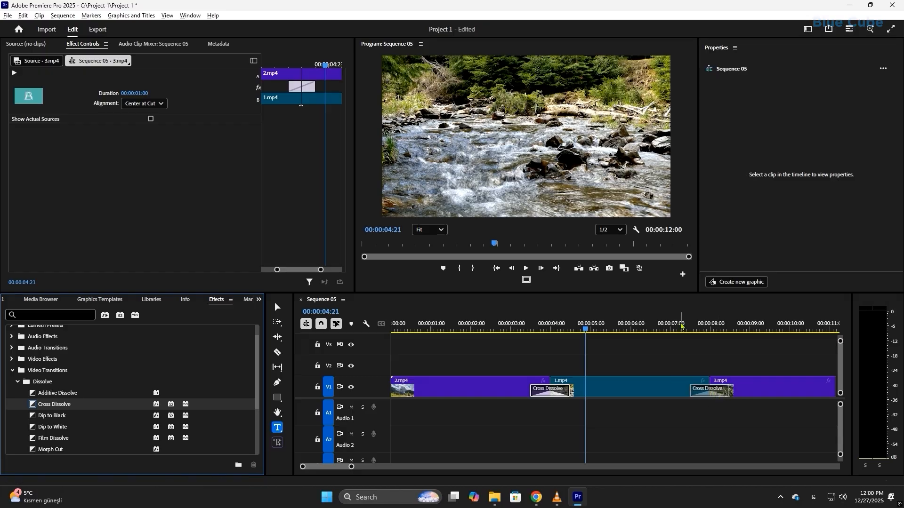
click(665, 326)
click(525, 268)
click(522, 269)
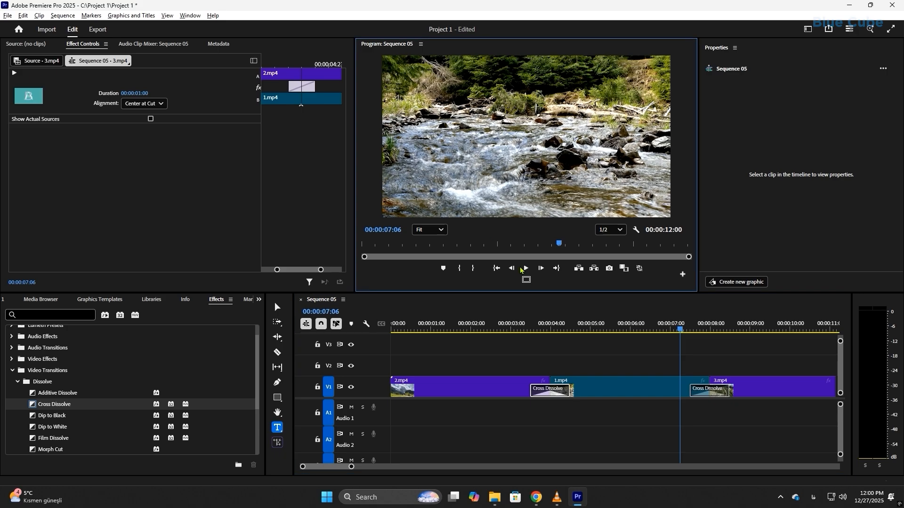
click(523, 269)
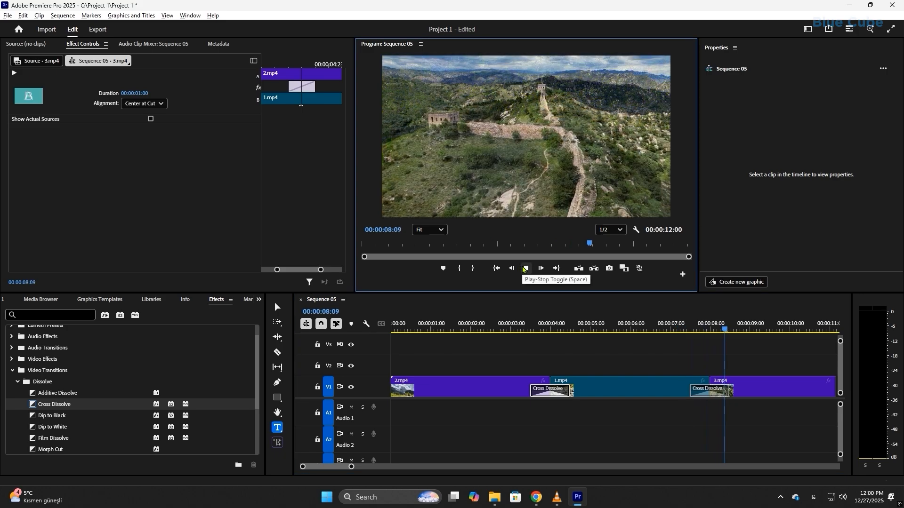
click(526, 268)
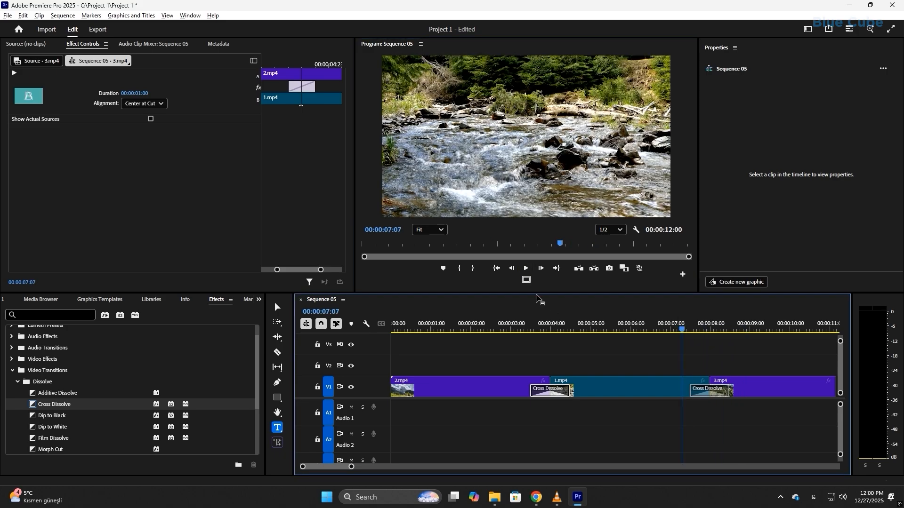
click(526, 268)
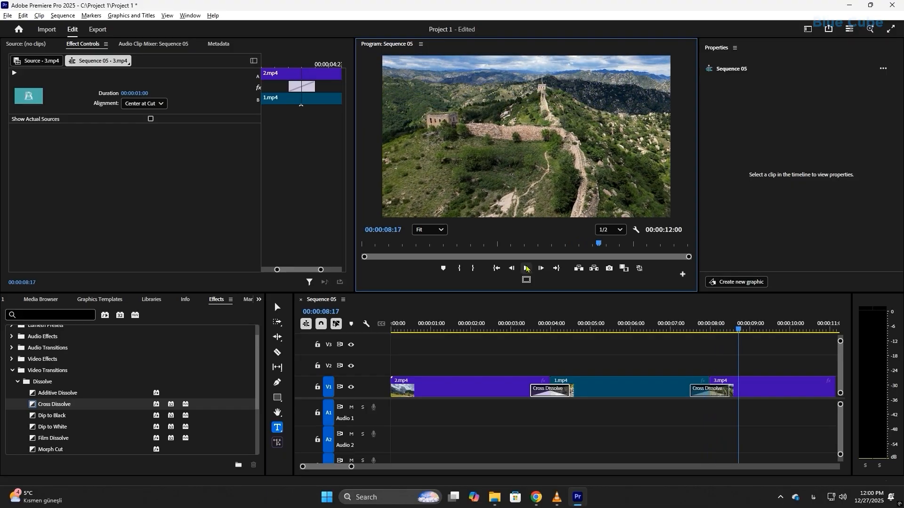
Set the duration of the Cross Dissolve between 2.mp4 and 1.mp4 to 00:00:00:16 and play the sequence across it.
click(716, 392)
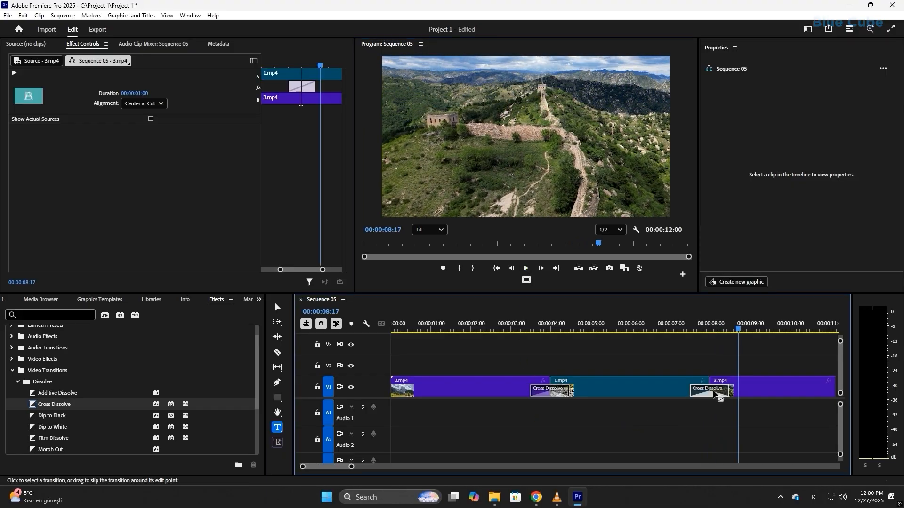
click(551, 392)
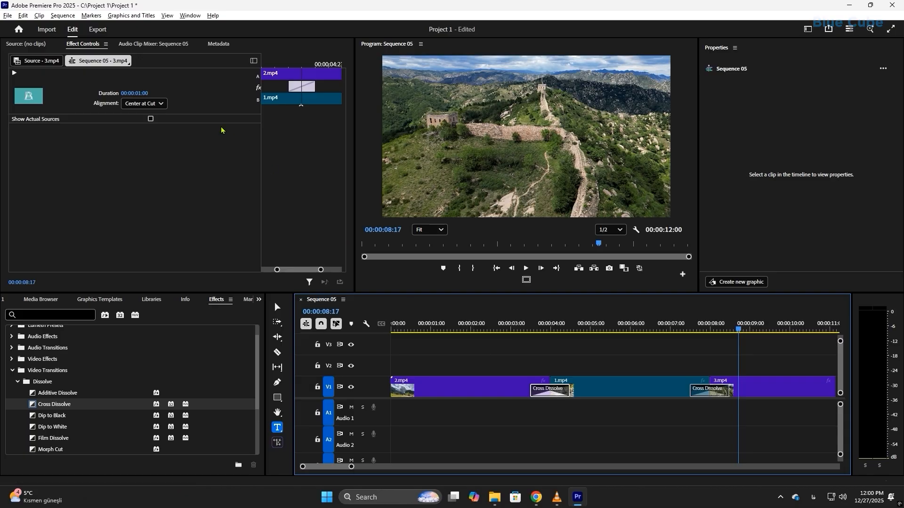
drag(142, 93, 111, 93)
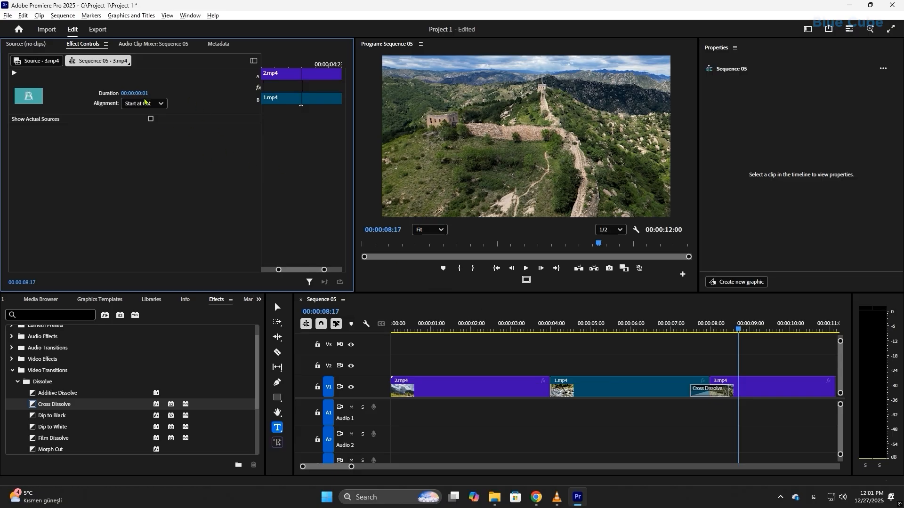
click(140, 92)
text(16)
key(Return)
click(520, 305)
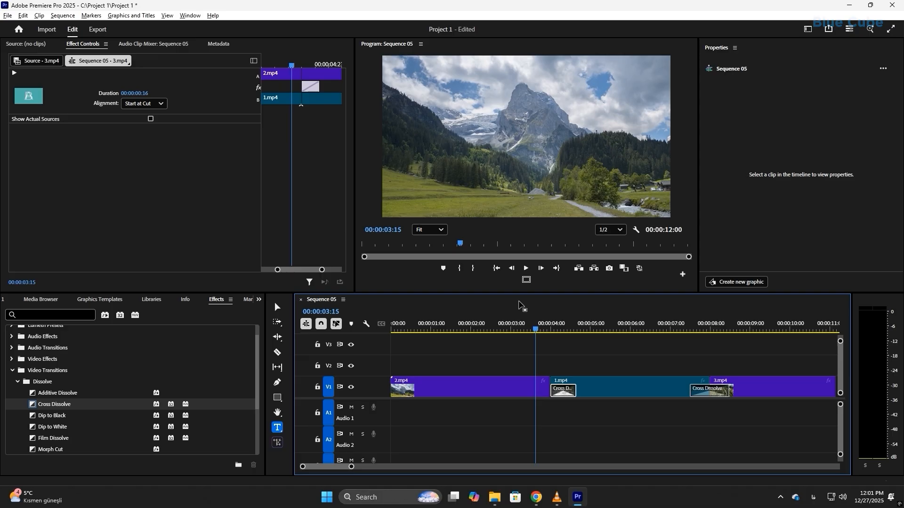
click(526, 268)
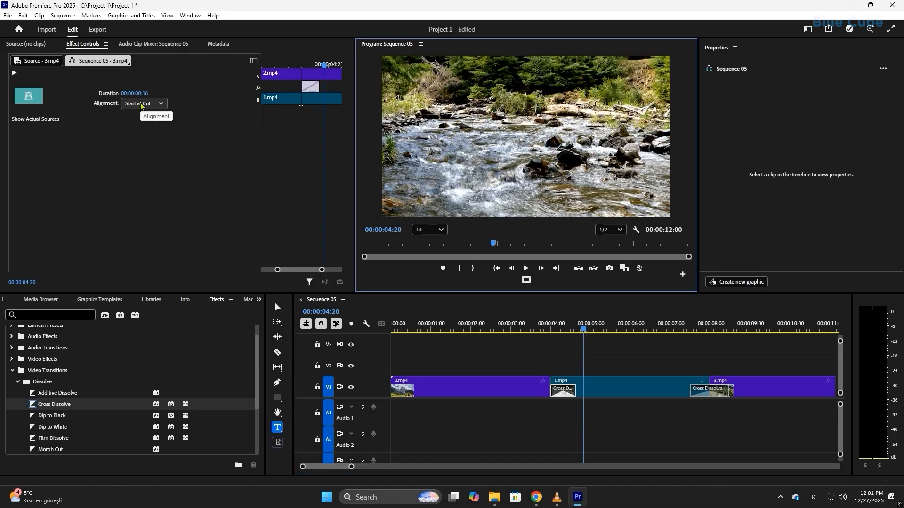
Switch the alignment of the Cross Dissolve between 2.mp4 and 1.mp4 to Center at Cut, Start at Cut and finally End at Cut.
click(142, 103)
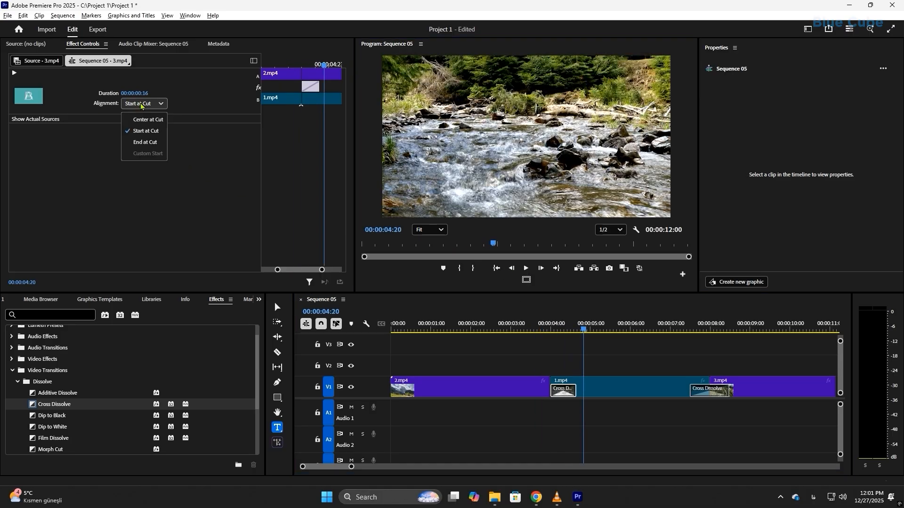
click(147, 120)
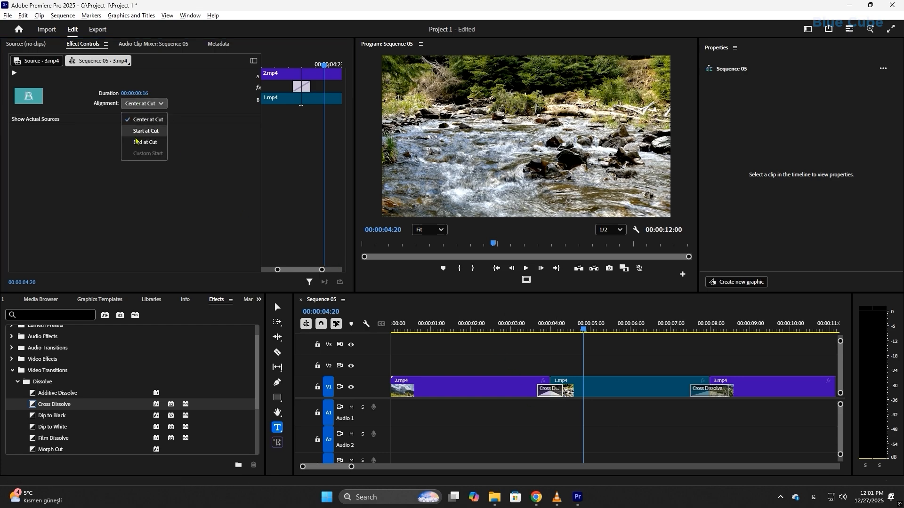
click(155, 131)
click(158, 103)
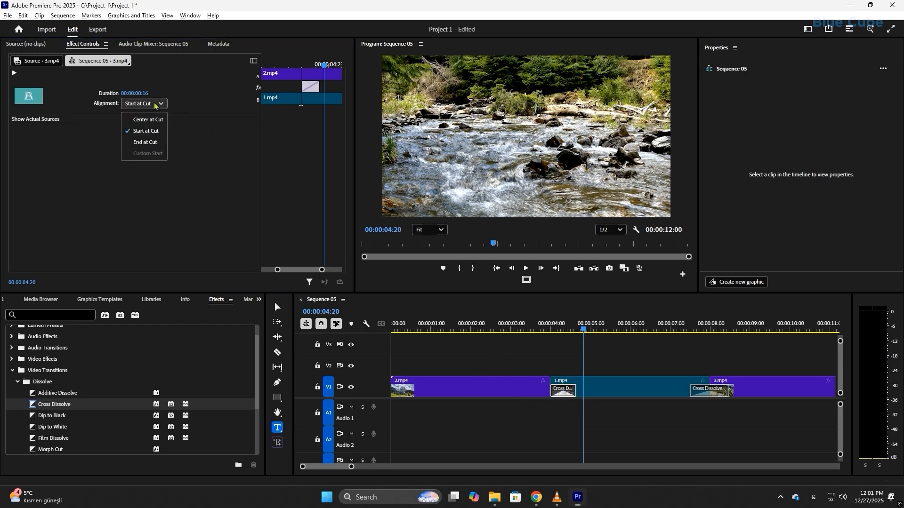
click(147, 143)
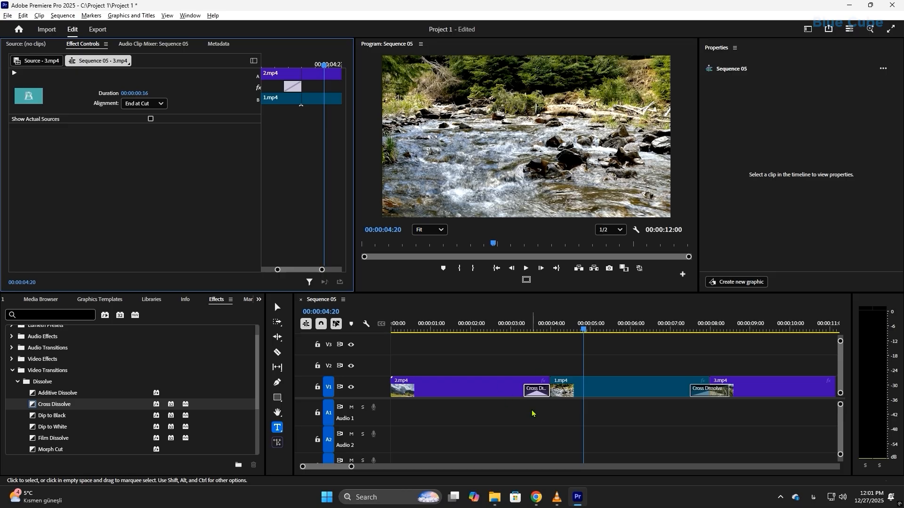
Slide the Cross Dissolve at the end of 2.mp4 so it spans the cut to 1.mp4, and stretch it to 00:00:00:18.
drag(536, 394, 552, 395)
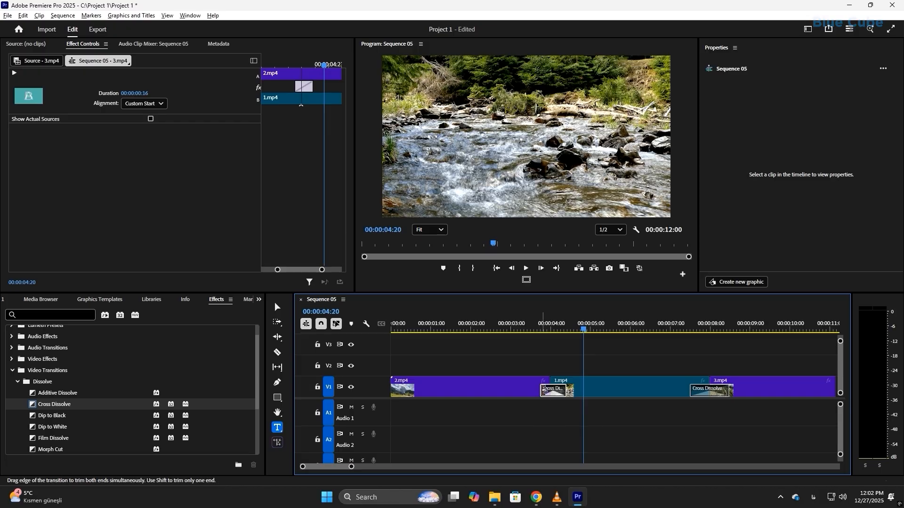
mouse_move(544, 390)
mouse_down()
mouse_move(475, 397)
mouse_move(539, 399)
mouse_up()
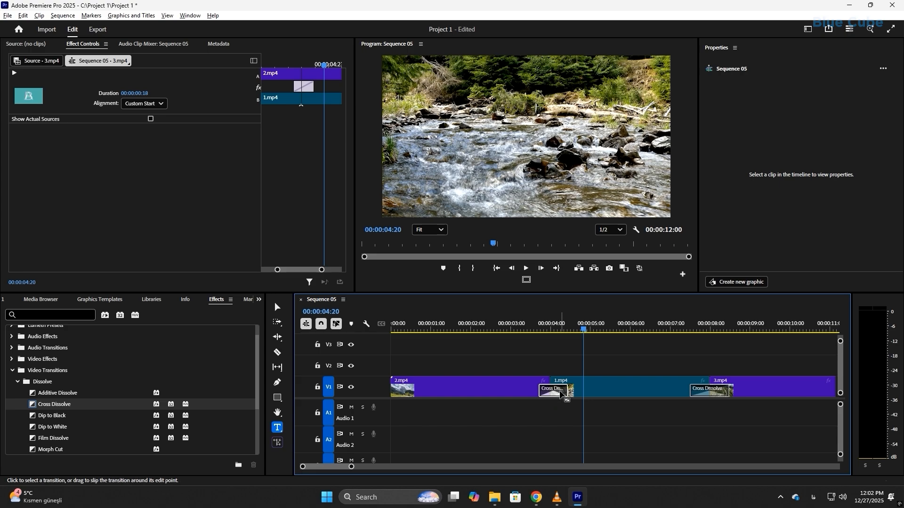
Remove the Cross Dissolve transitions from both cuts, between 2.mp4 and 1.mp4 and between 1.mp4 and 3.mp4.
drag(555, 393, 556, 391)
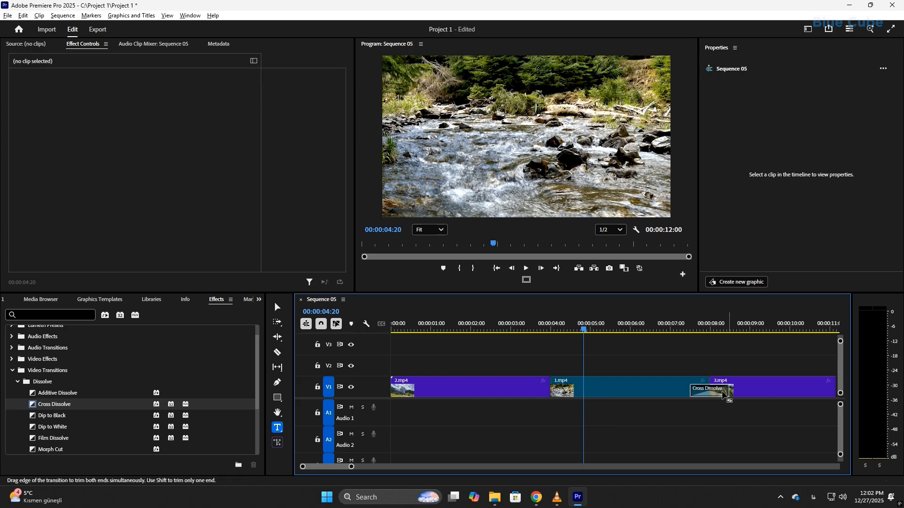
click(710, 391)
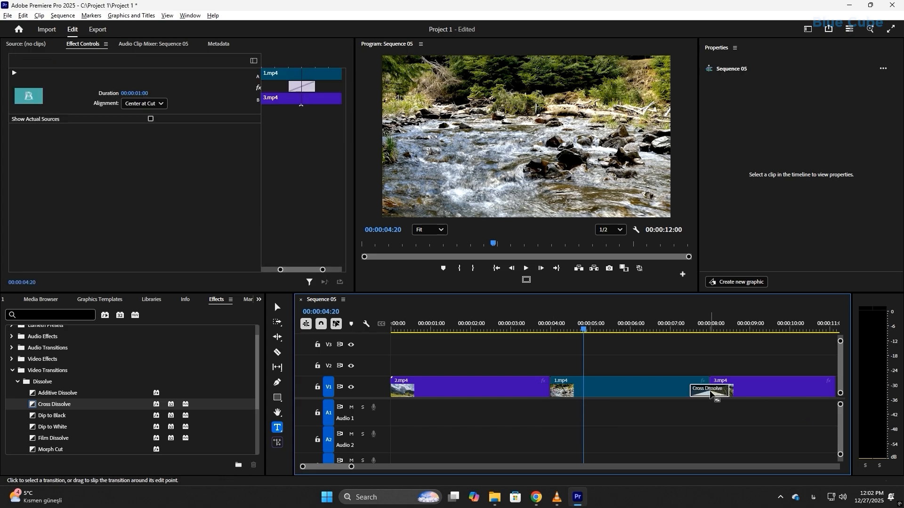
right_click(711, 393)
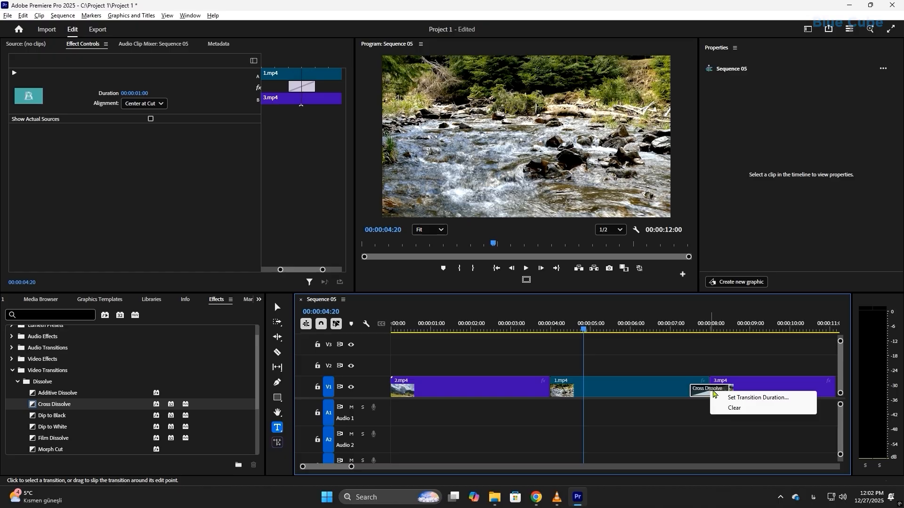
click(738, 409)
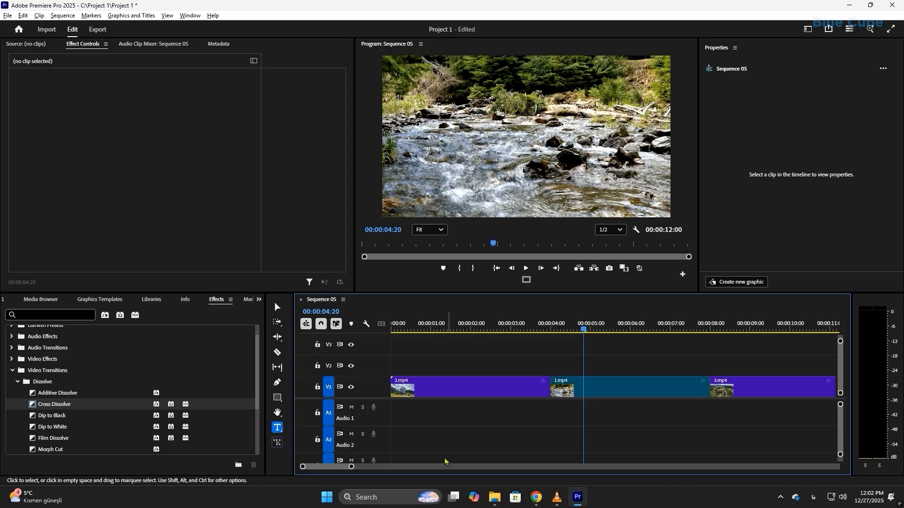
Apply the default Cross Dissolve transition to all three clips at once and play the whole sequence from its start.
drag(351, 466, 362, 467)
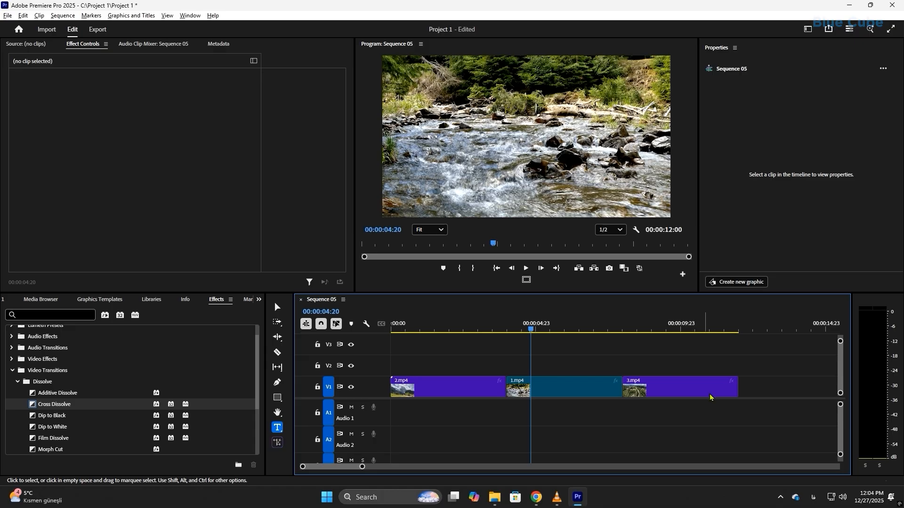
drag(776, 366, 500, 399)
key(shift+d)
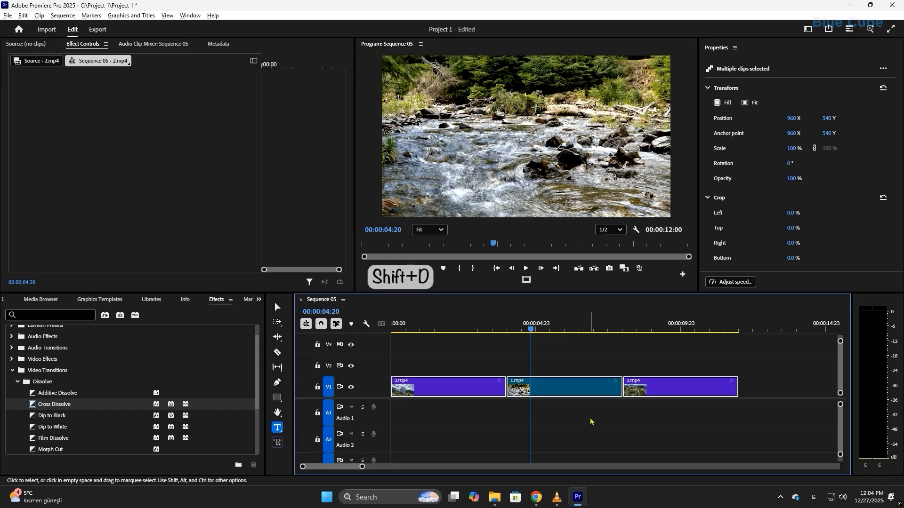
key(shift+d)
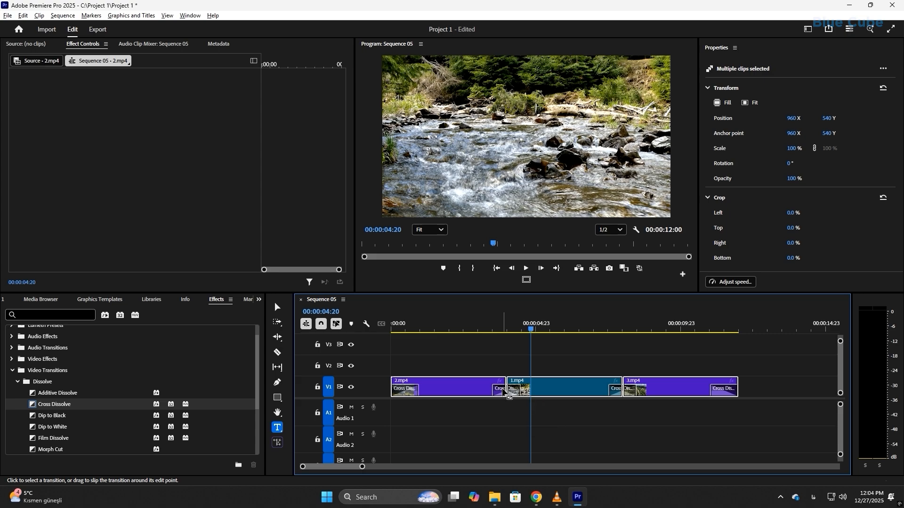
drag(493, 326, 392, 327)
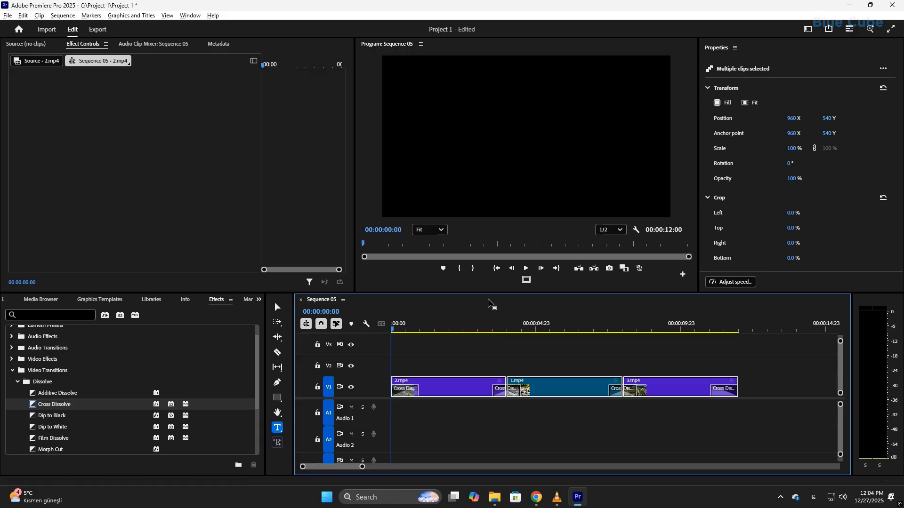
click(526, 269)
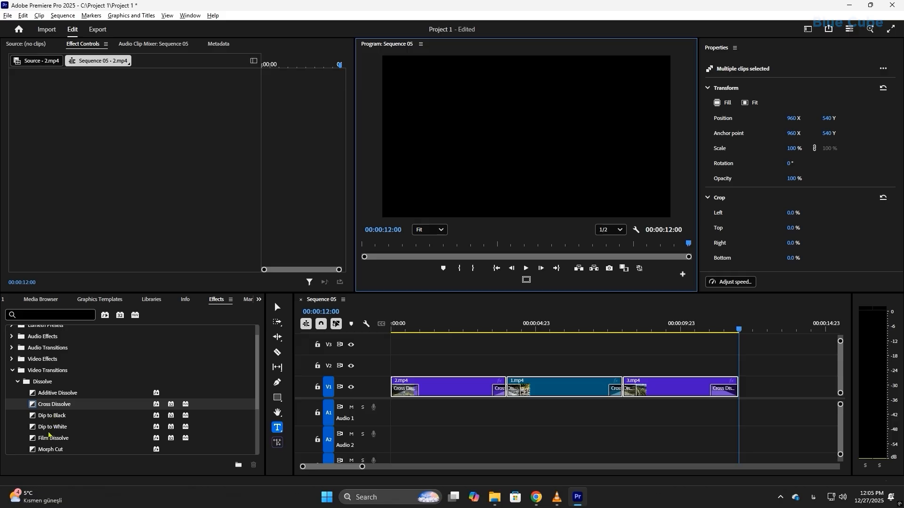
right_click(57, 393)
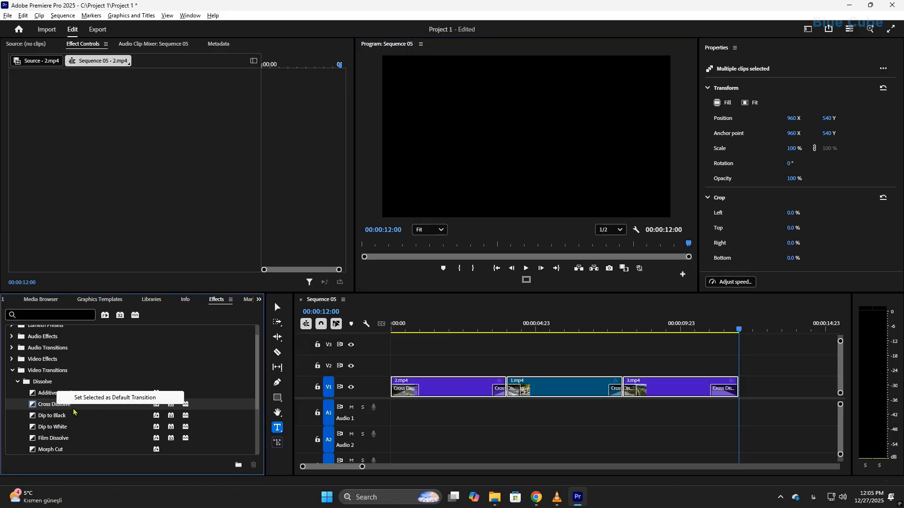
click(53, 408)
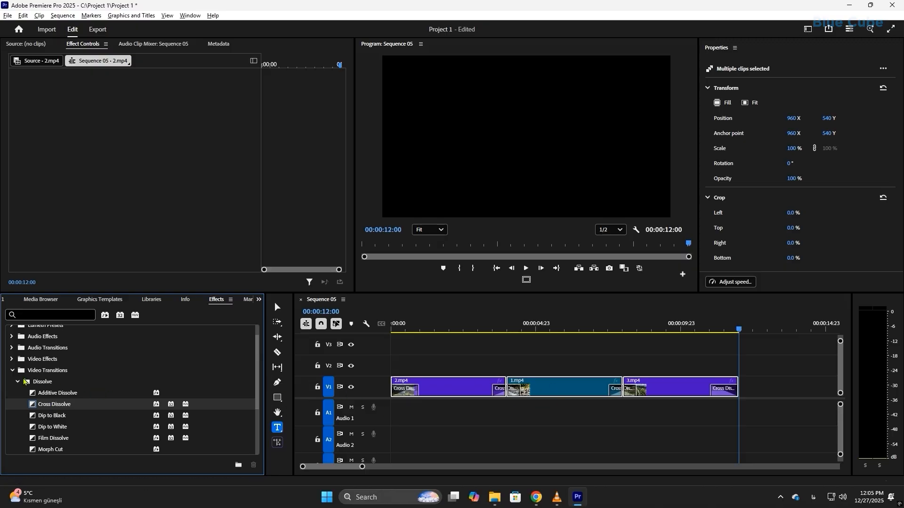
Replace the Cross Dissolve at the end of 2.mp4 with the VR Random Blocks transition from the Immersive Video group.
click(18, 382)
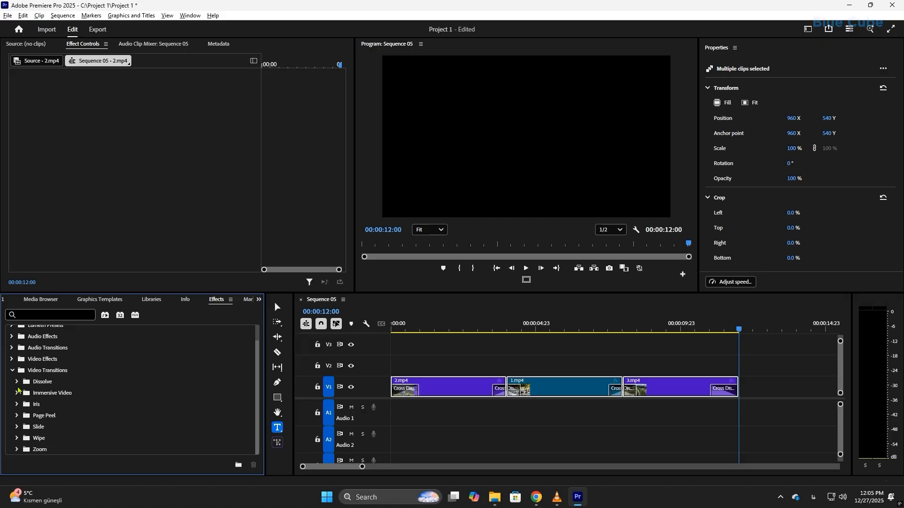
click(17, 392)
scroll(66, 424, down, 1)
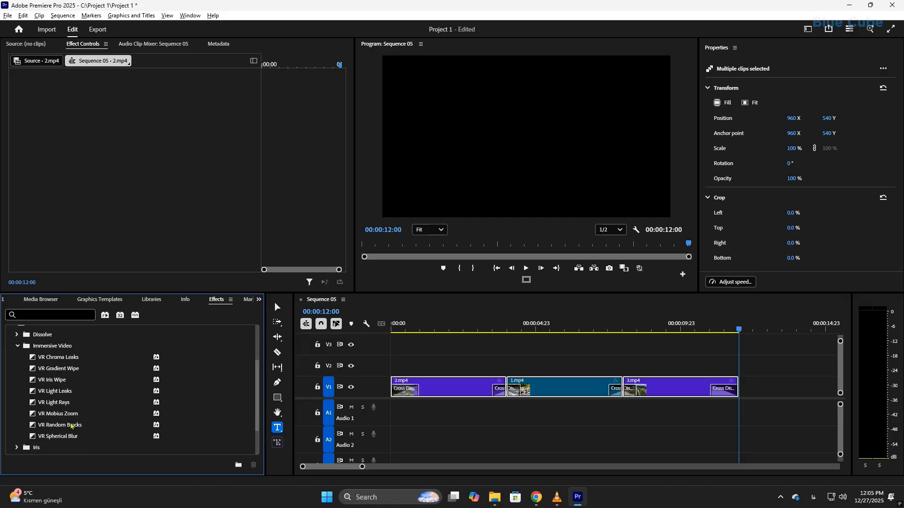
drag(60, 430, 507, 395)
Play the sequence from shortly before the end of 2.mp4 to preview the VR Random Blocks transition into 1.mp4.
click(483, 323)
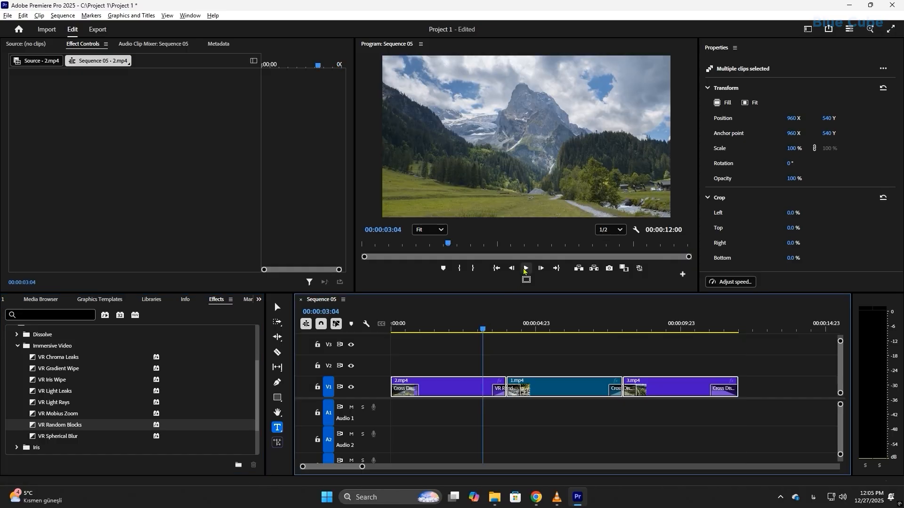
click(526, 269)
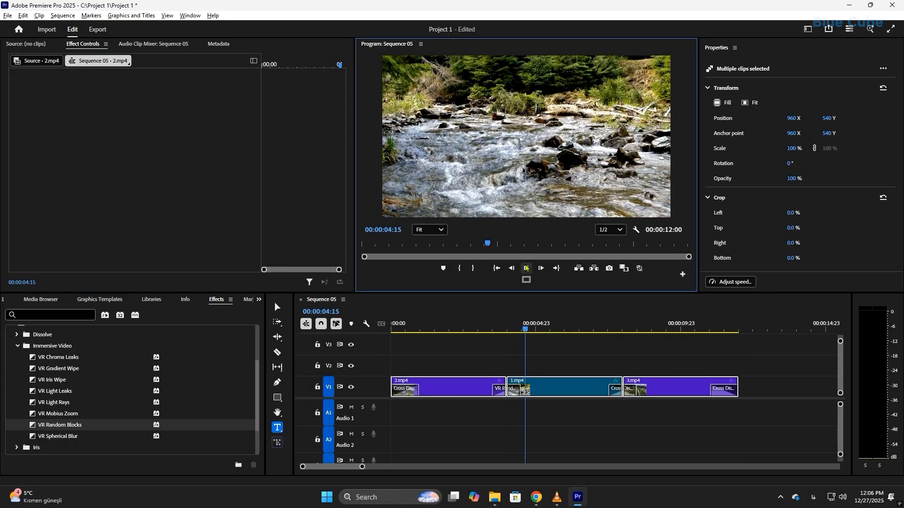
click(526, 268)
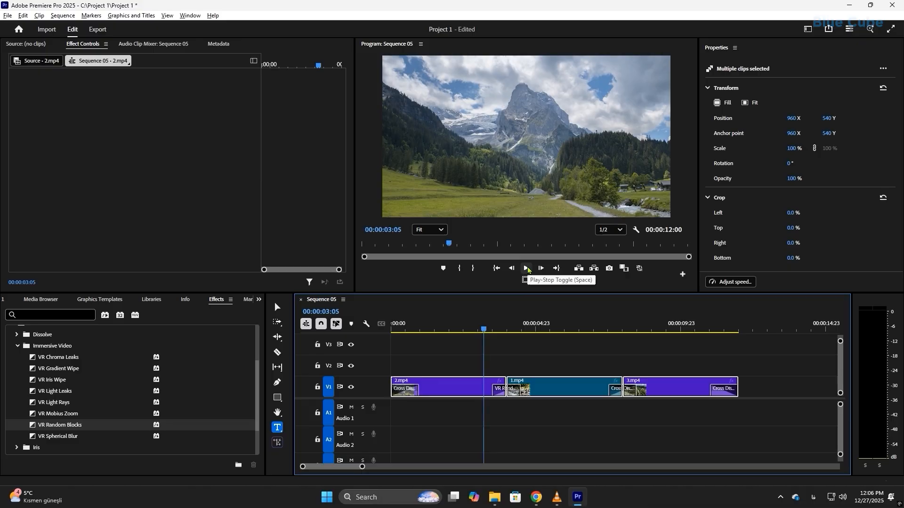
click(527, 269)
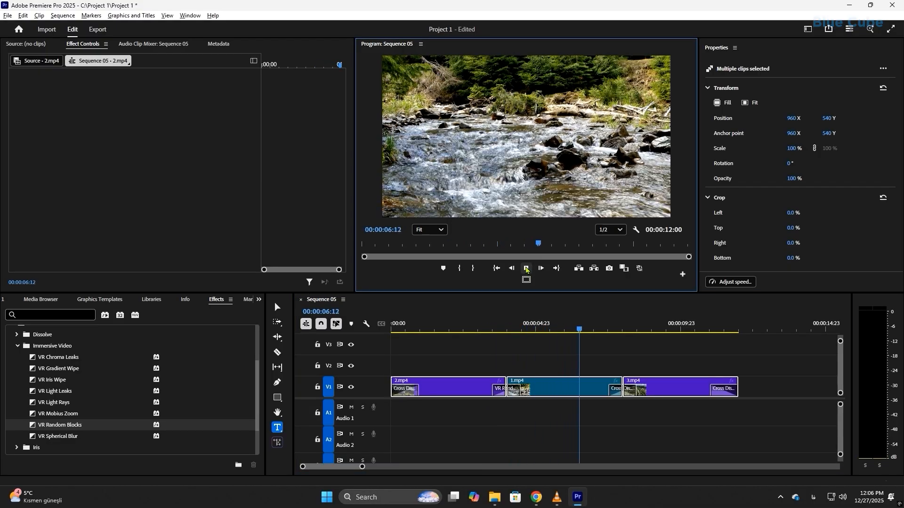
click(526, 269)
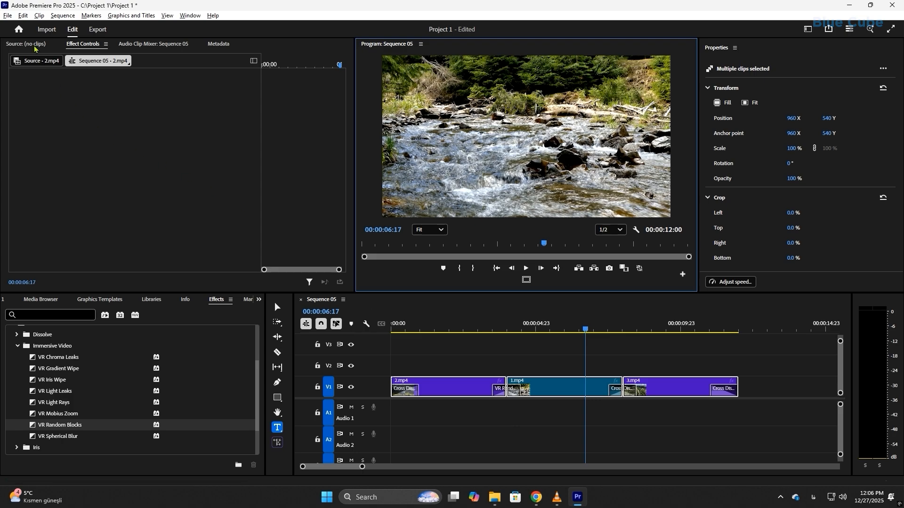
Examine the Video Transition Default Duration and its unit choices in the Timeline preferences, leaving without saving changes.
click(22, 15)
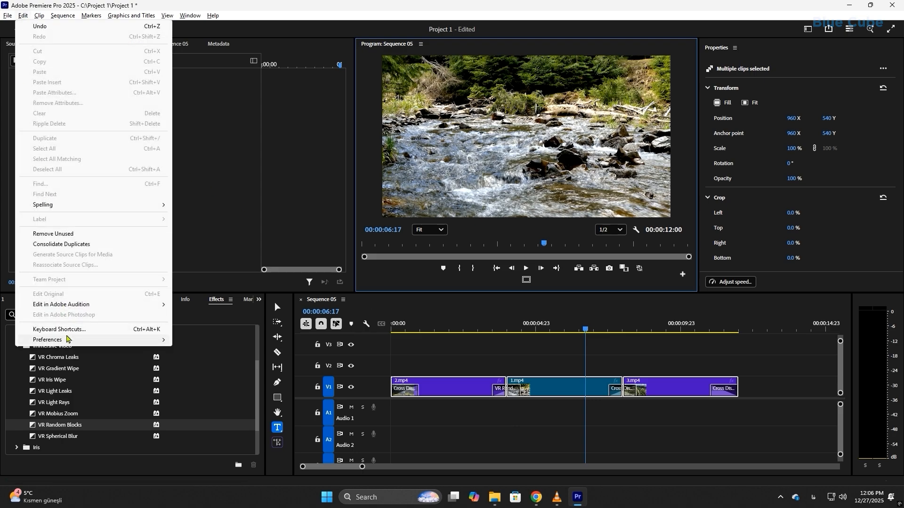
mouse_move(67, 342)
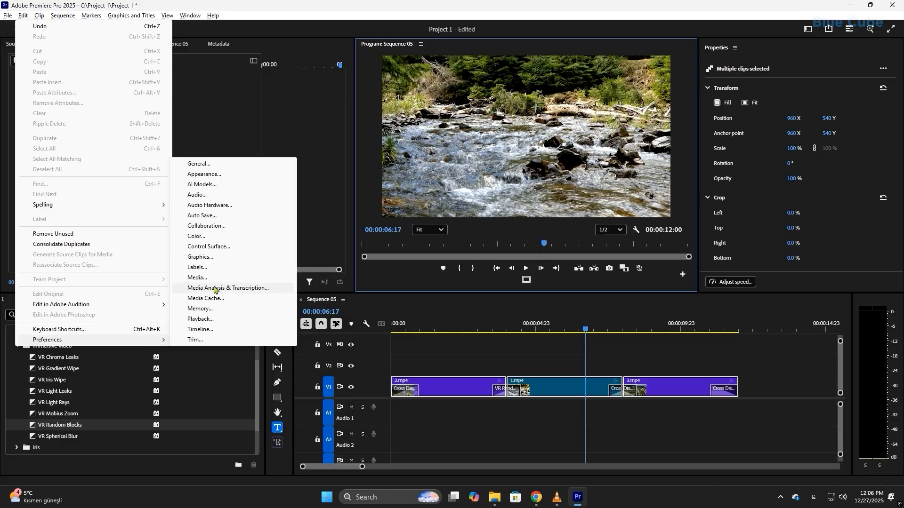
click(206, 330)
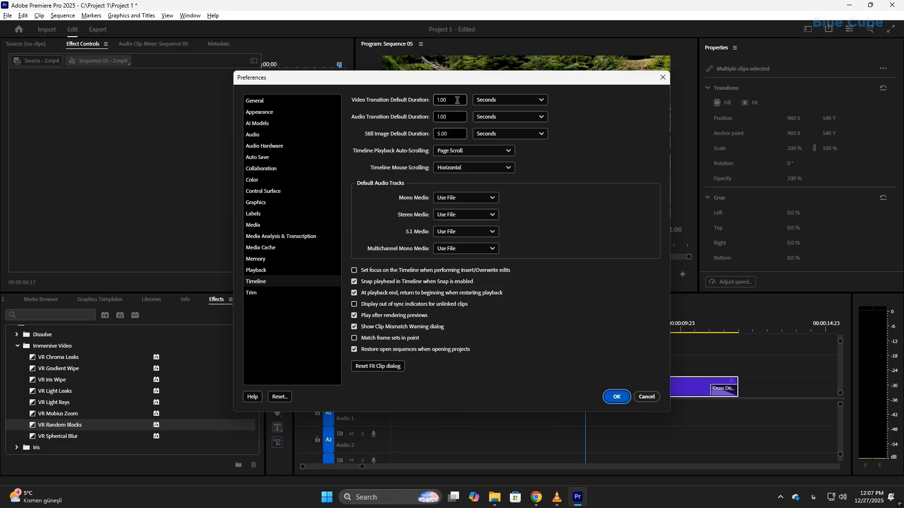
key(Tab)
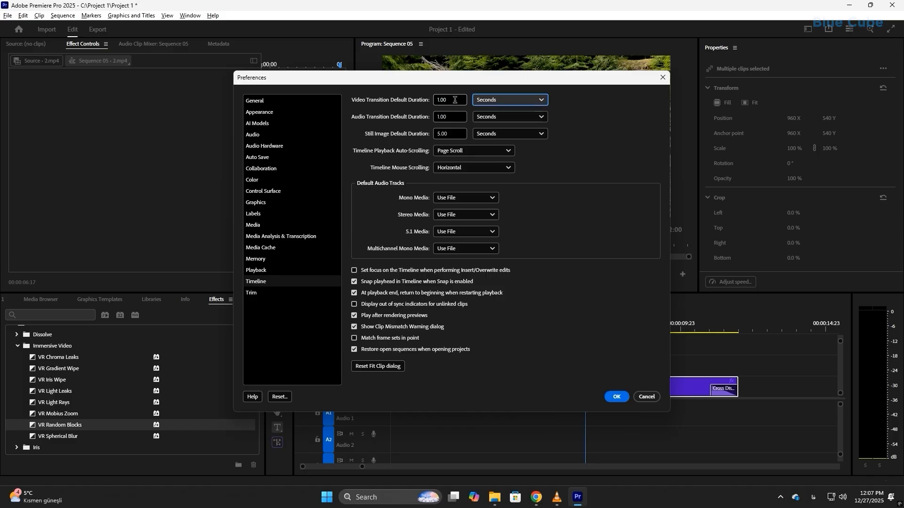
click(485, 104)
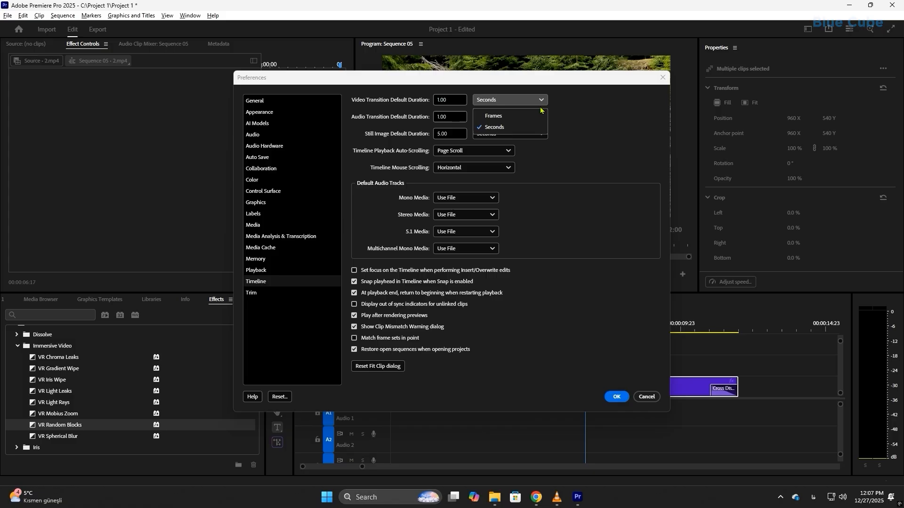
click(574, 107)
click(646, 397)
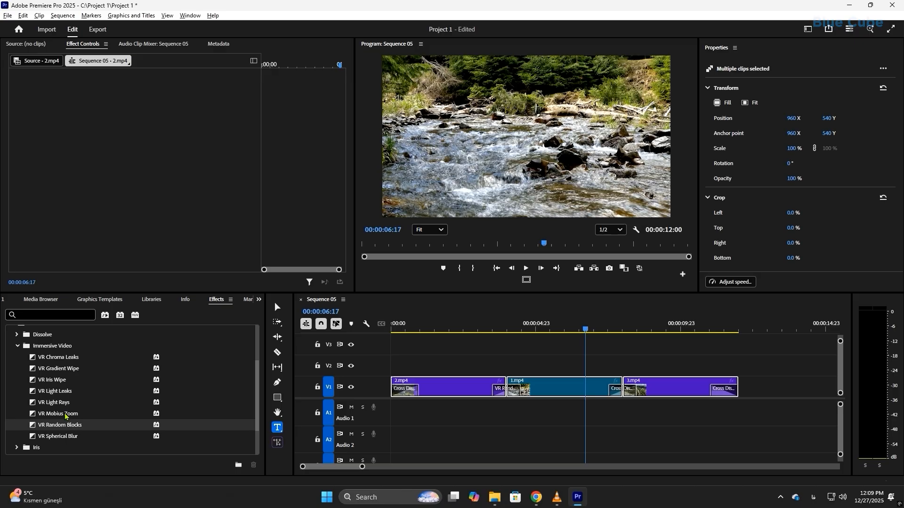
scroll(66, 416, up, 1)
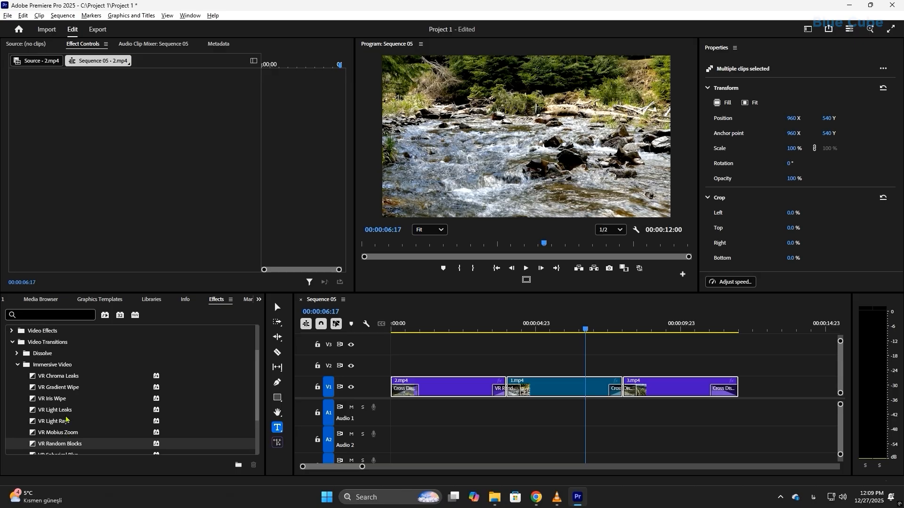
scroll(56, 407, down, 2)
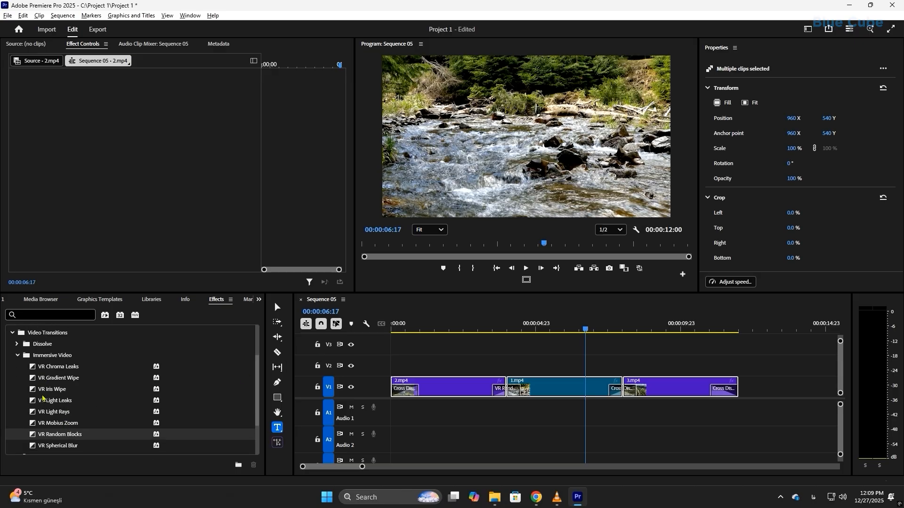